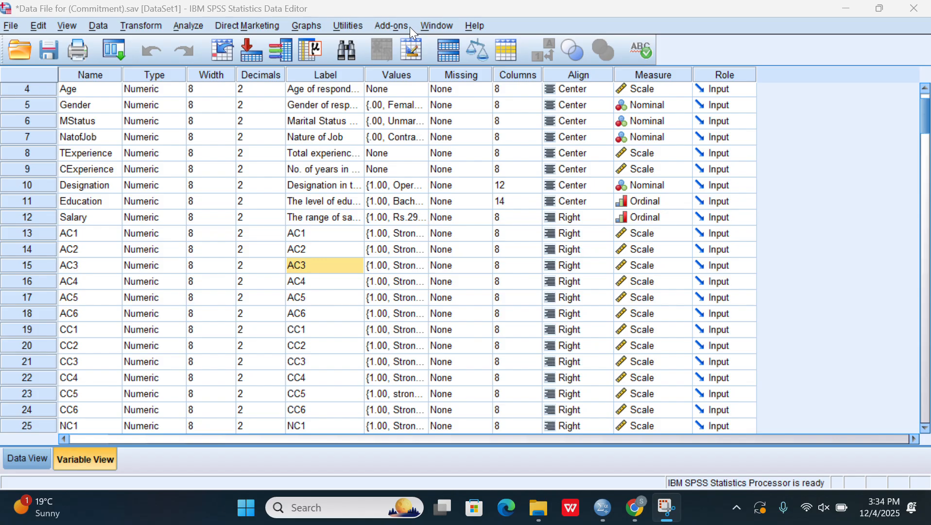
# Set up a factor analysis of the AC, CC and NC items with the initial solution and KMO and Bartlett's test of sphericity
pyautogui.click(189, 27)
pyautogui.moveTo(272, 246)
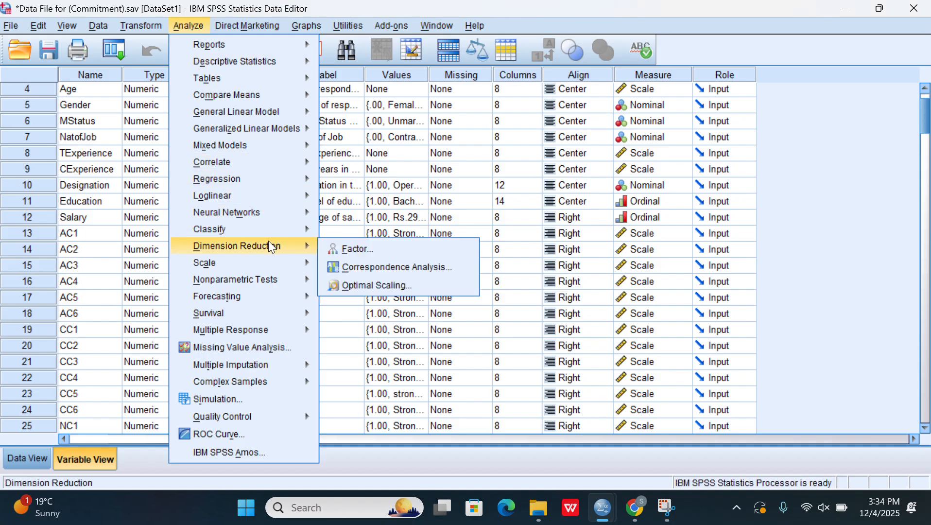
pyautogui.click(336, 249)
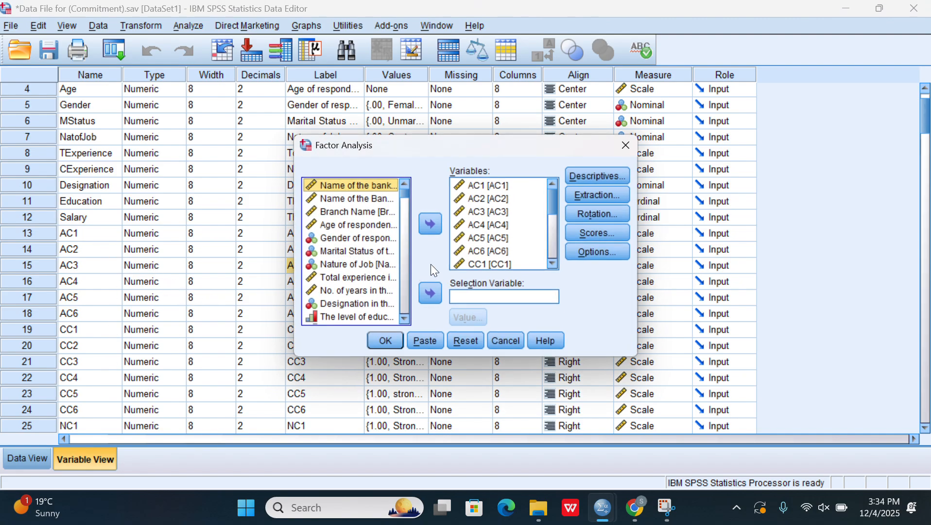
pyautogui.click(590, 177)
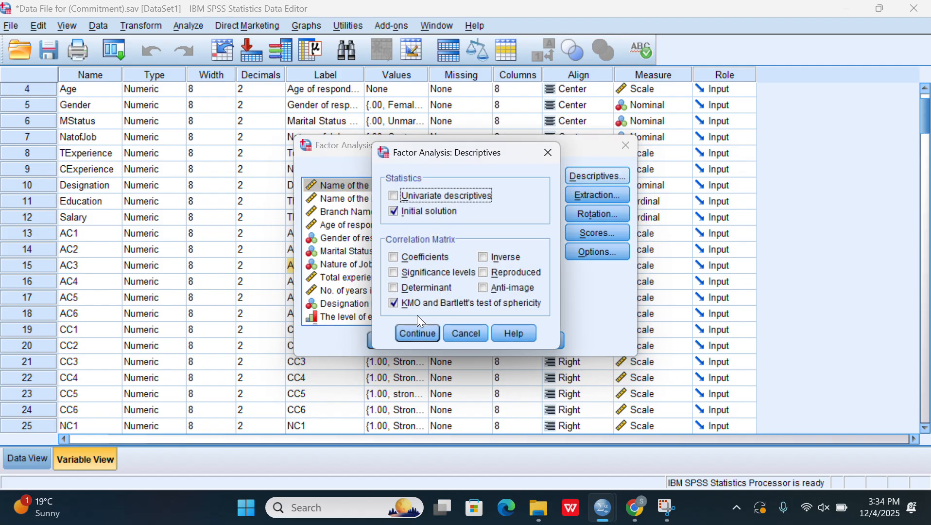
pyautogui.click(419, 334)
# Run the factor analysis with principal components extraction, eigenvalues greater than 1, and Varimax rotation with the rotated solution displayed
pyautogui.click(601, 196)
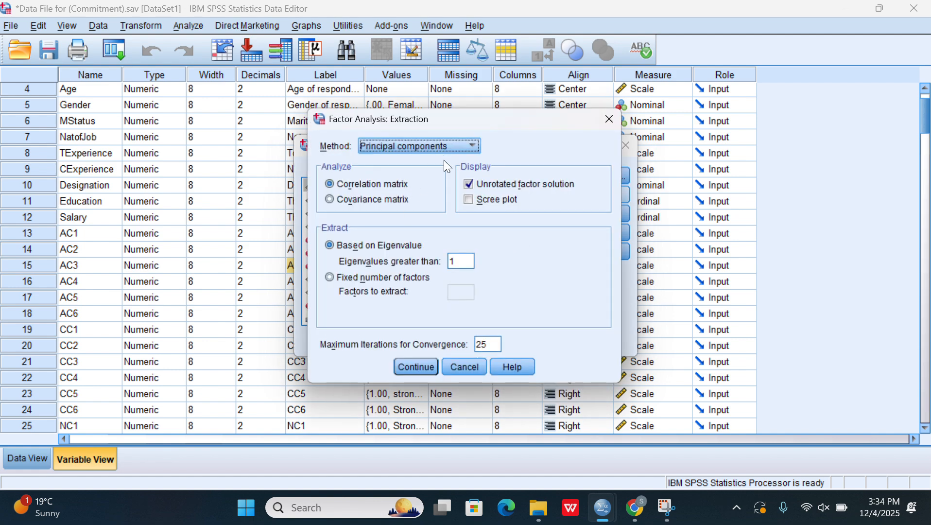
pyautogui.click(416, 367)
pyautogui.click(588, 213)
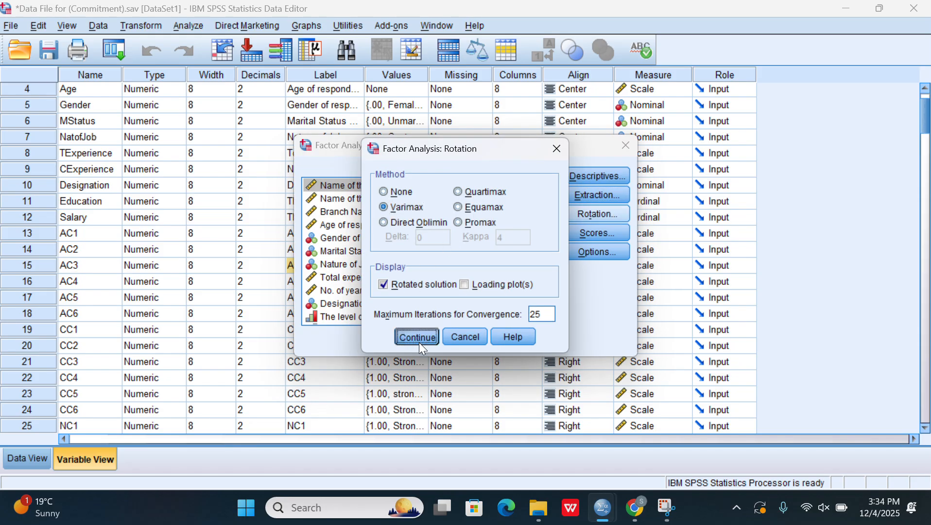
pyautogui.click(419, 342)
pyautogui.click(387, 339)
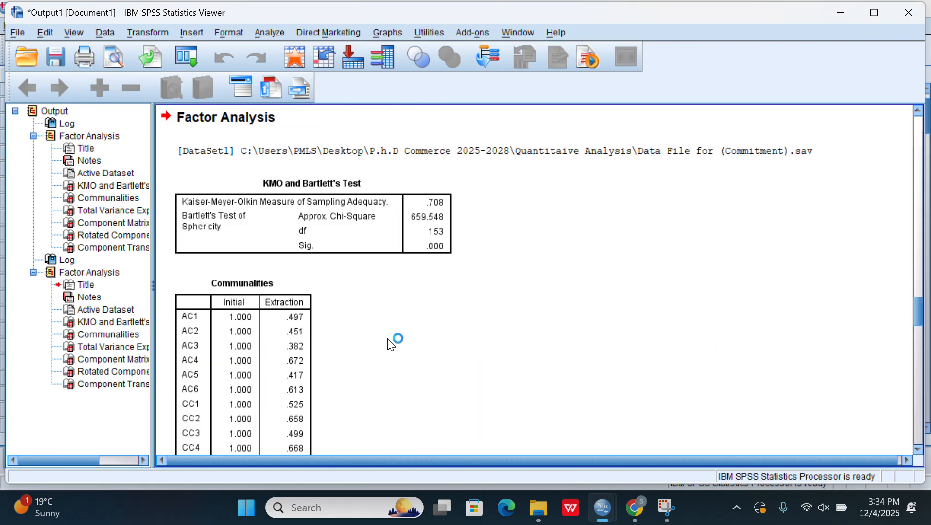
# Maximize the output window and examine the item loadings in the newest Rotated Component Matrix
pyautogui.click(920, 428)
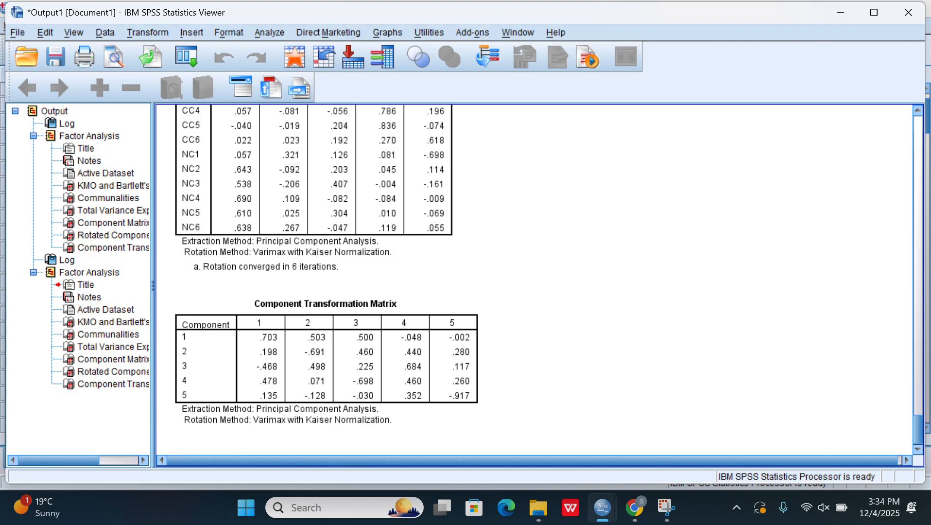
pyautogui.click(874, 12)
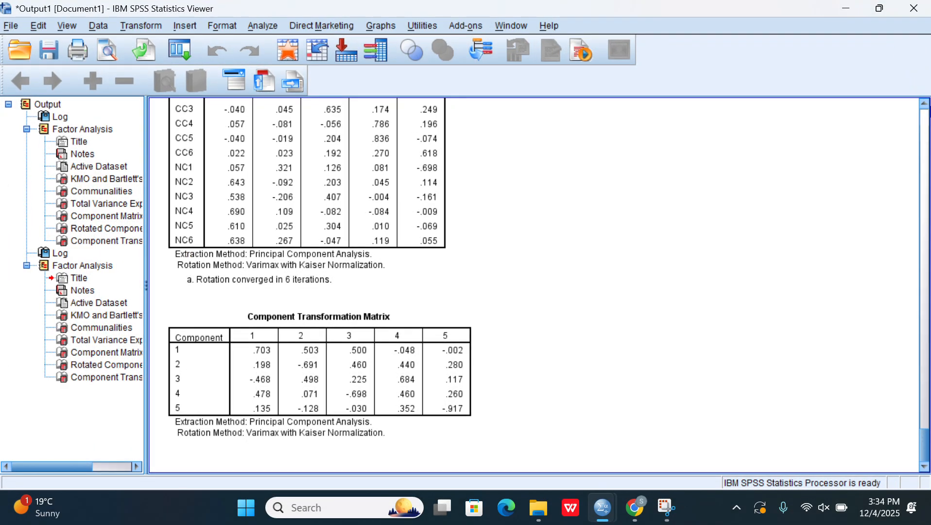
pyautogui.click(927, 105)
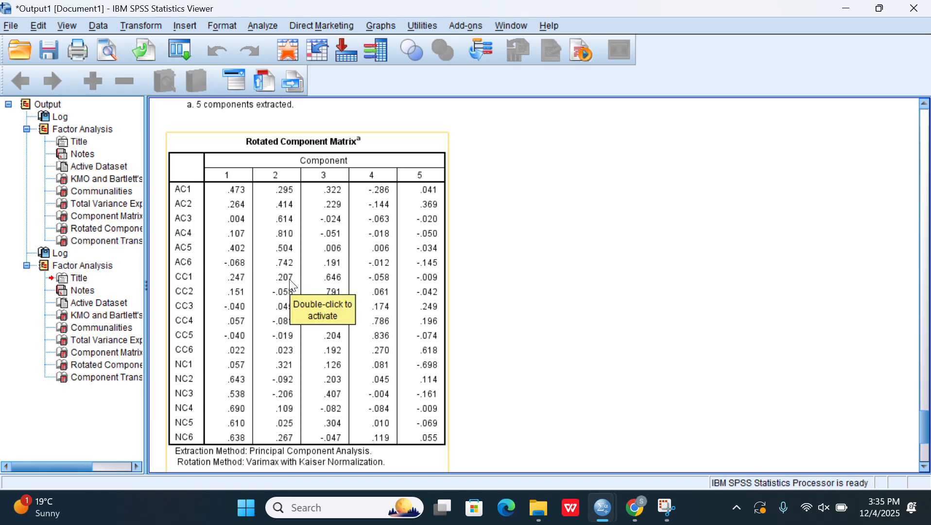
pyautogui.click(856, 6)
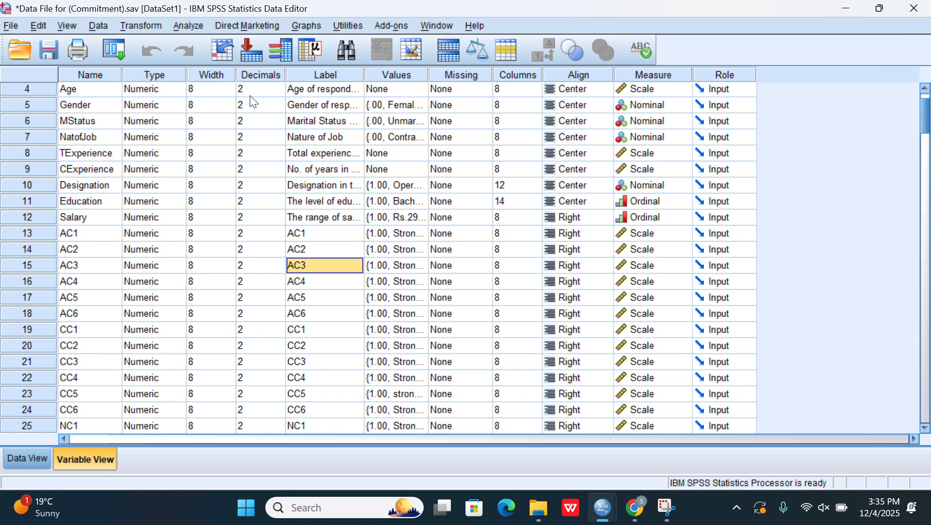
pyautogui.click(191, 26)
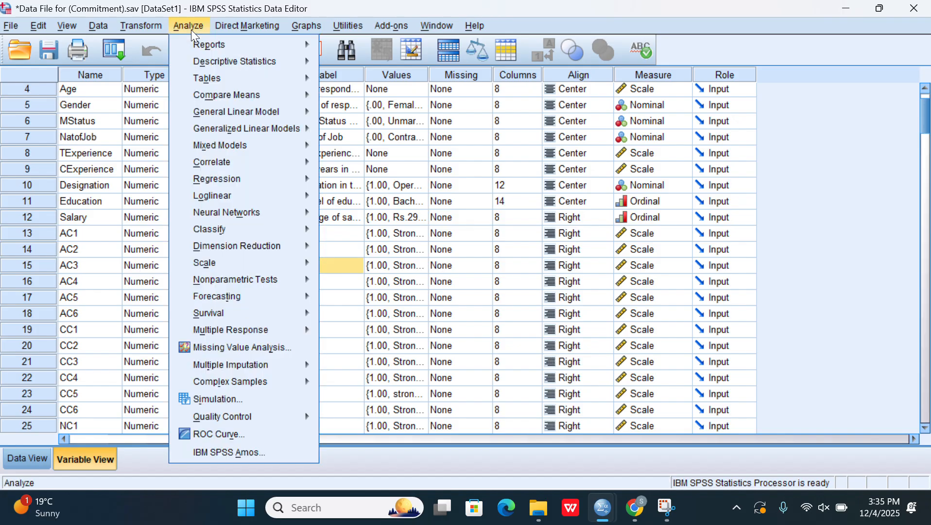
pyautogui.moveTo(213, 122)
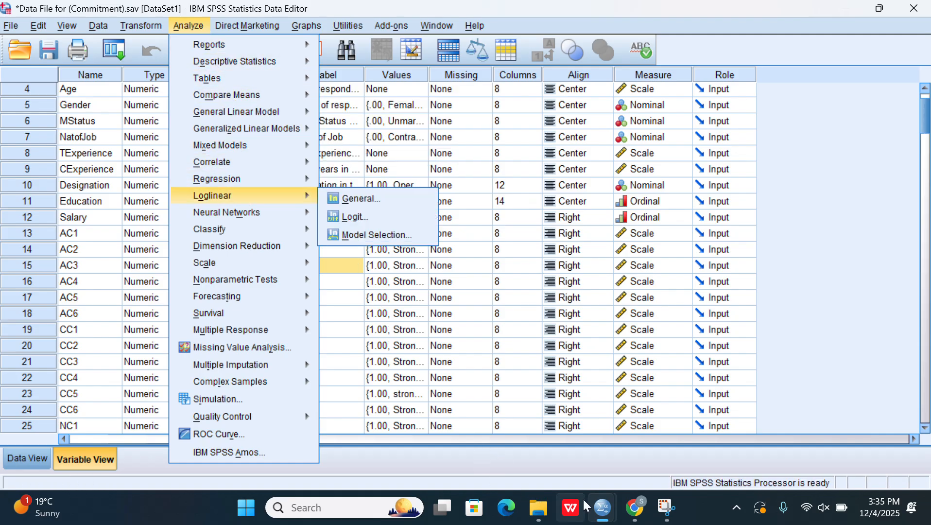
pyautogui.moveTo(609, 512)
pyautogui.click(572, 425)
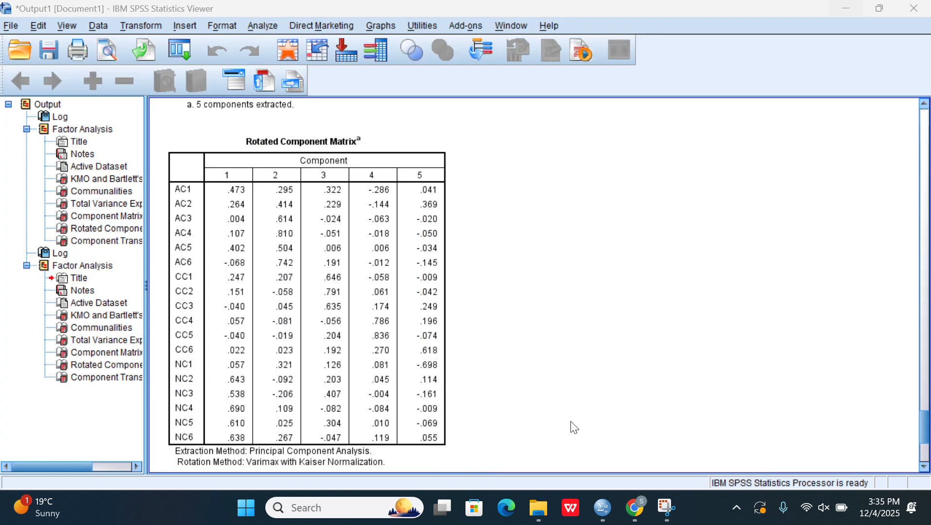
# Review the Component Matrix, the KMO and Bartlett's Test, the Communalities and the Rotated Component Matrix of the latest factor analysis
pyautogui.click(924, 141)
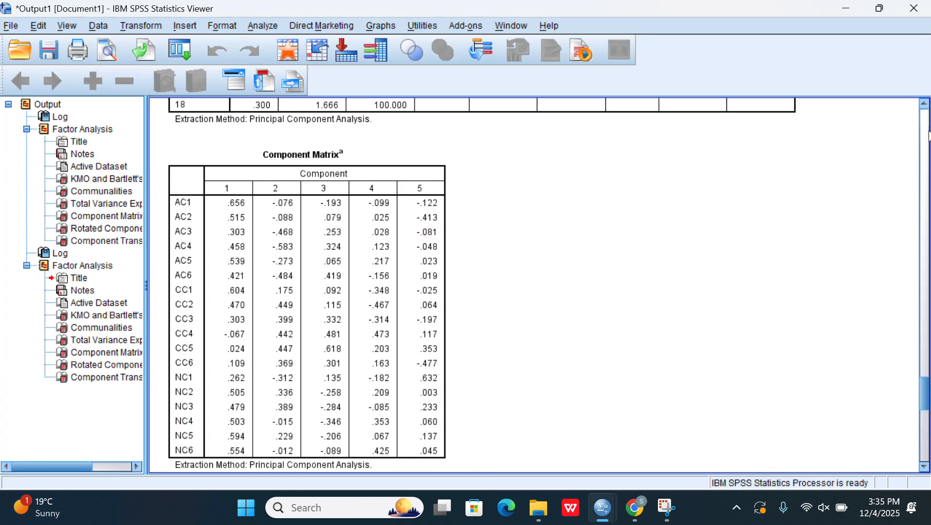
pyautogui.click(926, 136)
pyautogui.click(926, 136)
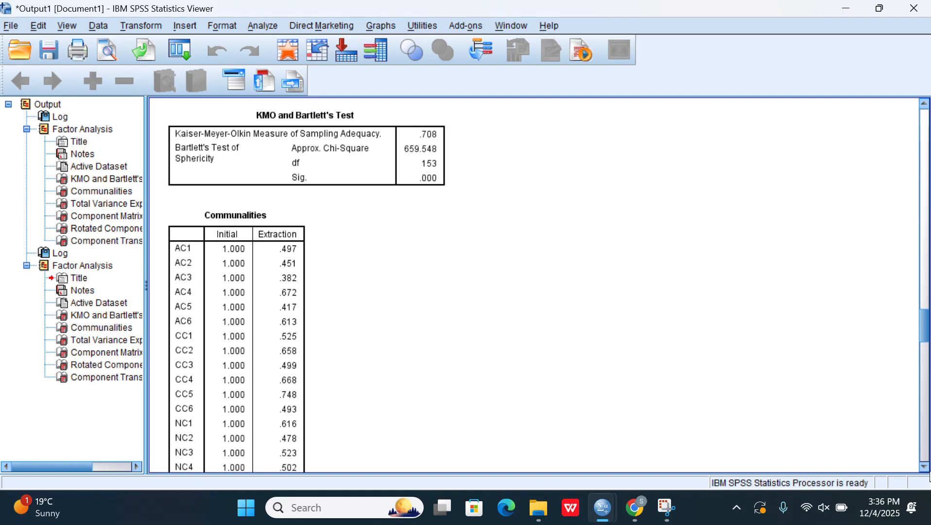
pyautogui.click(925, 456)
pyautogui.click(925, 457)
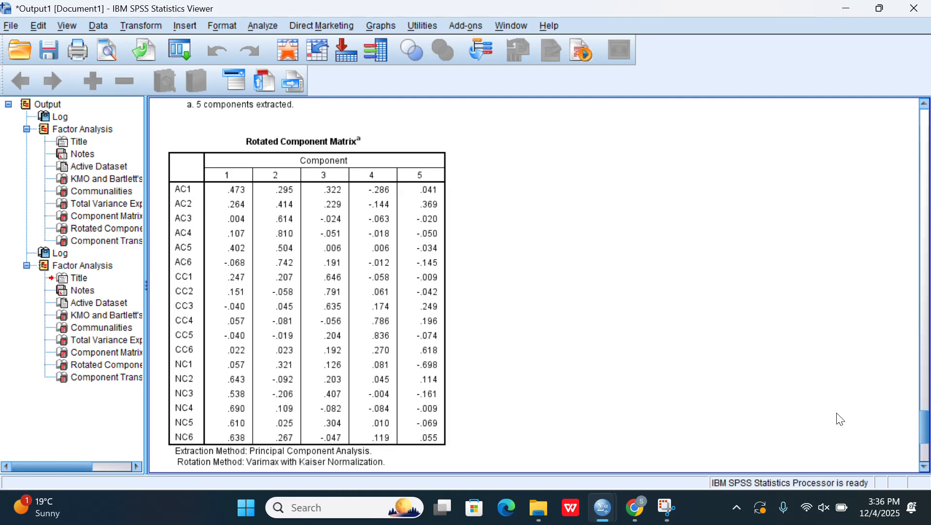
pyautogui.click(366, 246)
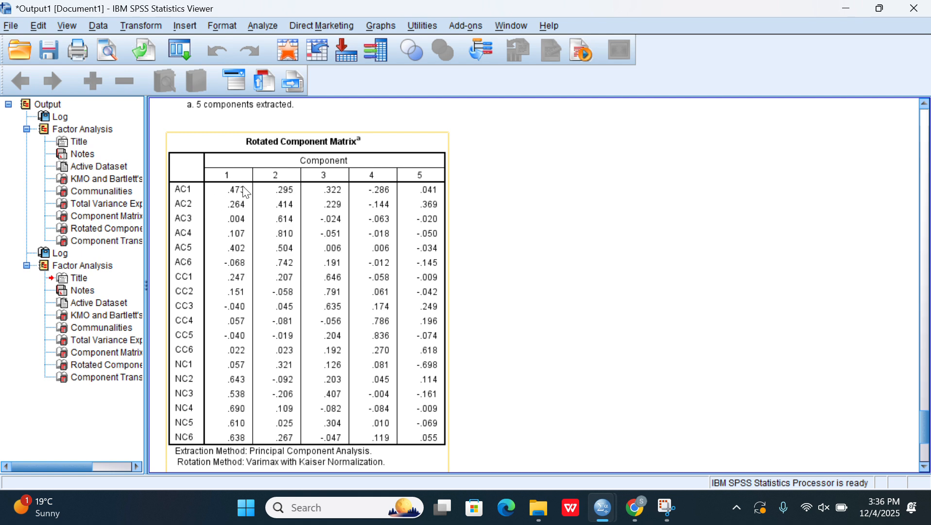
pyautogui.click(455, 284)
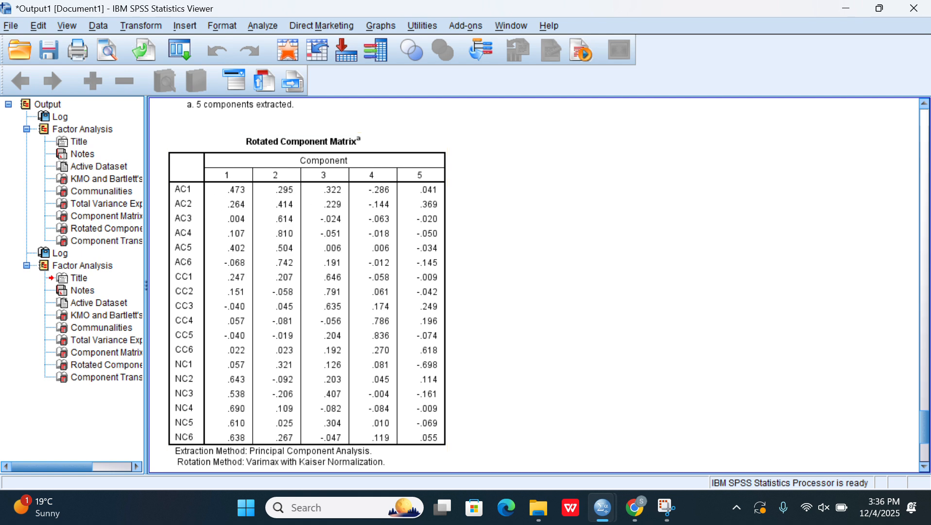
# Set up a reliability analysis in the Data Editor using the Alpha model, with AC2 through AC6 as the items
pyautogui.click(842, 8)
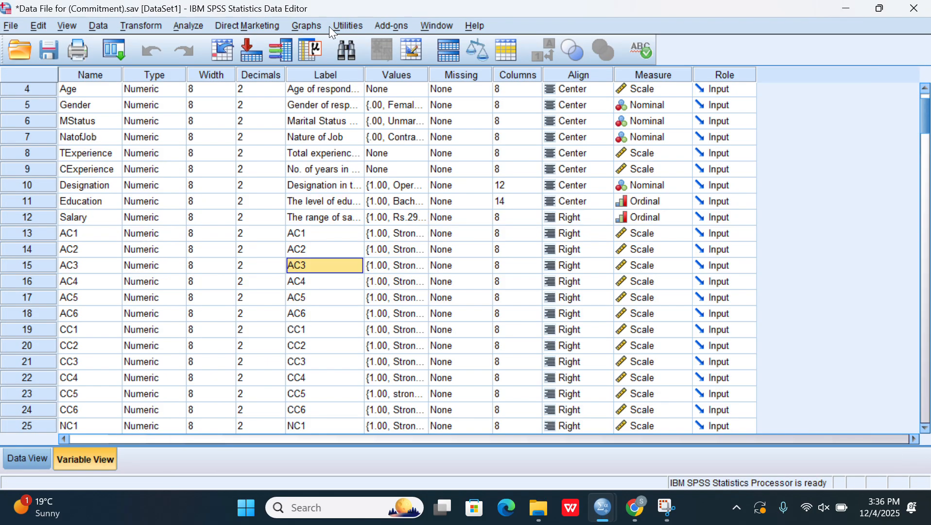
pyautogui.click(198, 25)
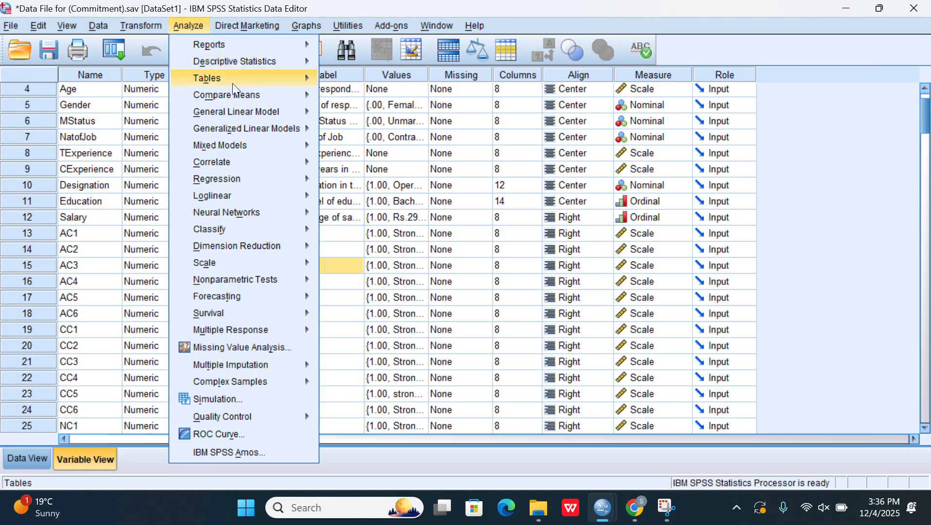
pyautogui.moveTo(265, 258)
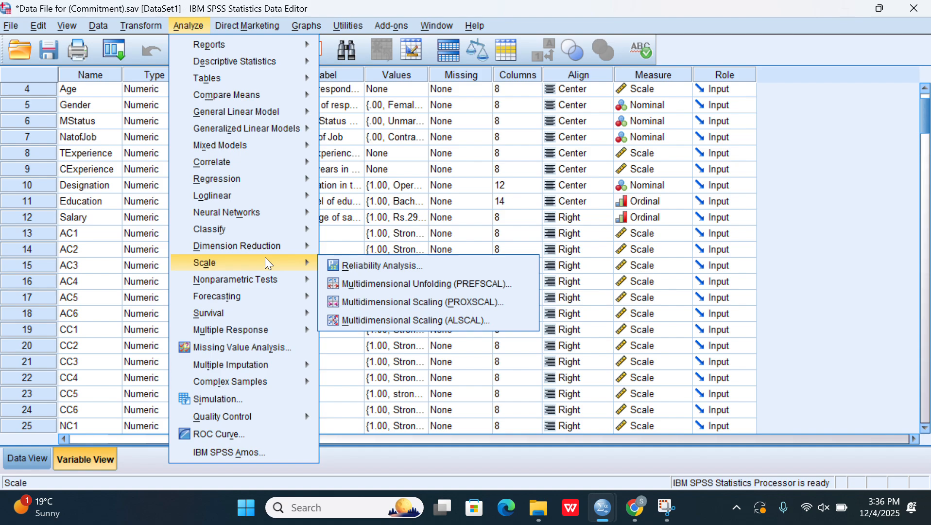
pyautogui.click(351, 261)
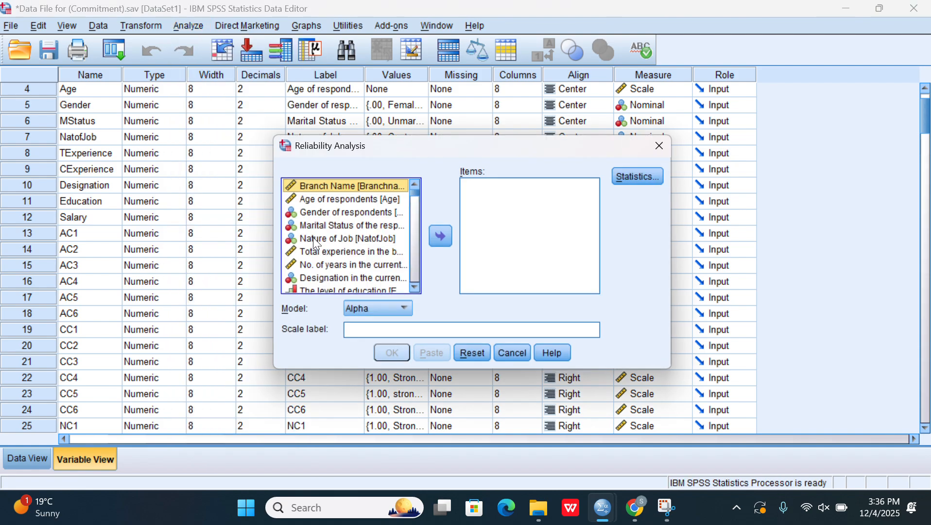
pyautogui.scroll(-2, 416, 286)
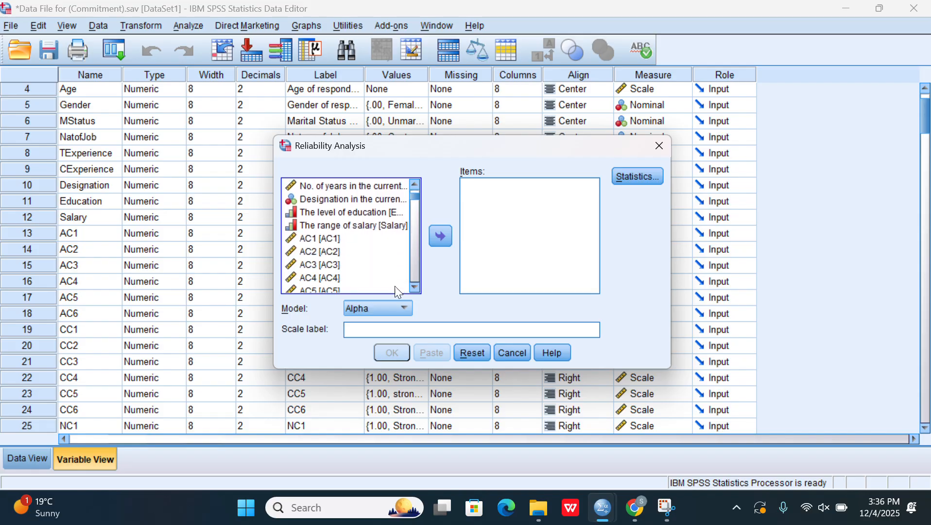
pyautogui.click(318, 258)
pyautogui.hotkey('shift', 'Down')
pyautogui.hotkey('shift', 'Down')
pyautogui.hotkey('shift', 'Down')
pyautogui.hotkey('shift', 'Down')
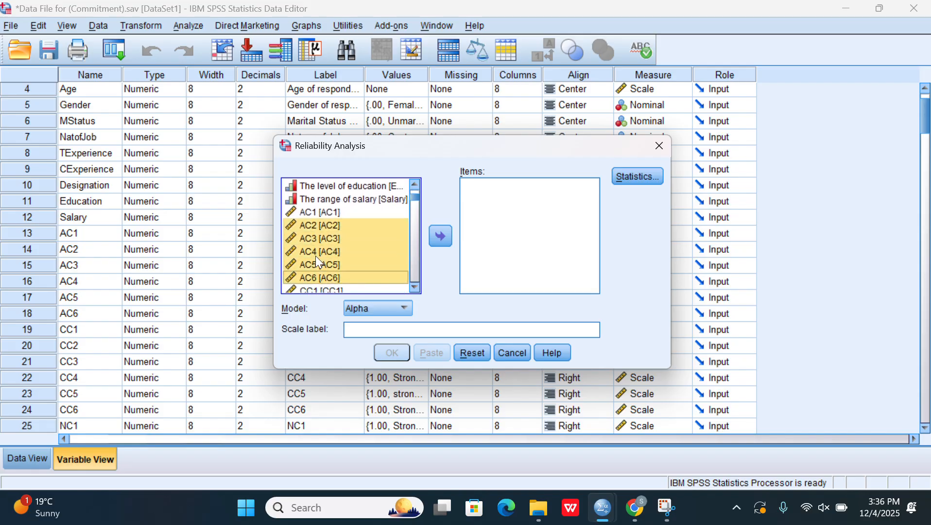
pyautogui.click(446, 233)
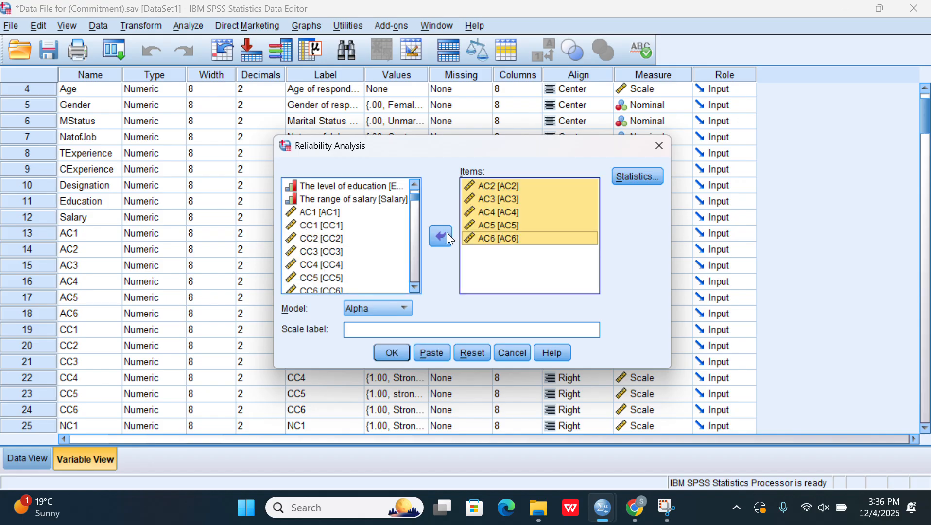
# Include the scale if item deleted descriptives and run the reliability analysis
pyautogui.click(639, 175)
pyautogui.click(411, 188)
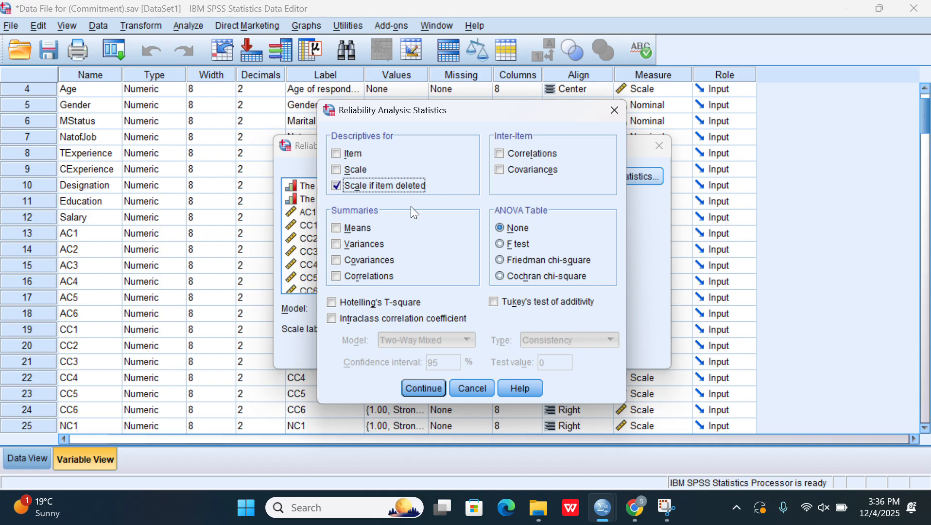
pyautogui.click(415, 387)
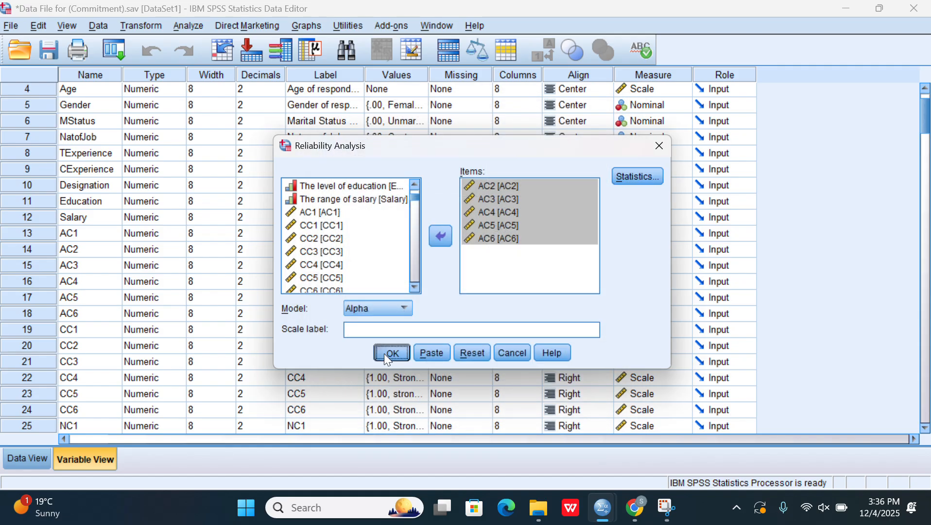
pyautogui.click(392, 353)
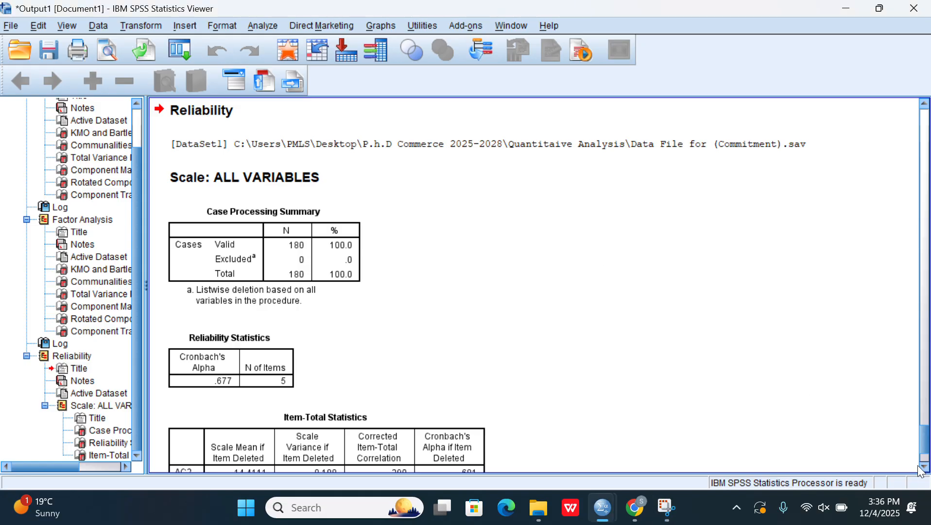
# Examine the Cronbach's alpha and the Item-Total Statistics table for AC2 through AC6
pyautogui.click(924, 467)
pyautogui.click(926, 469)
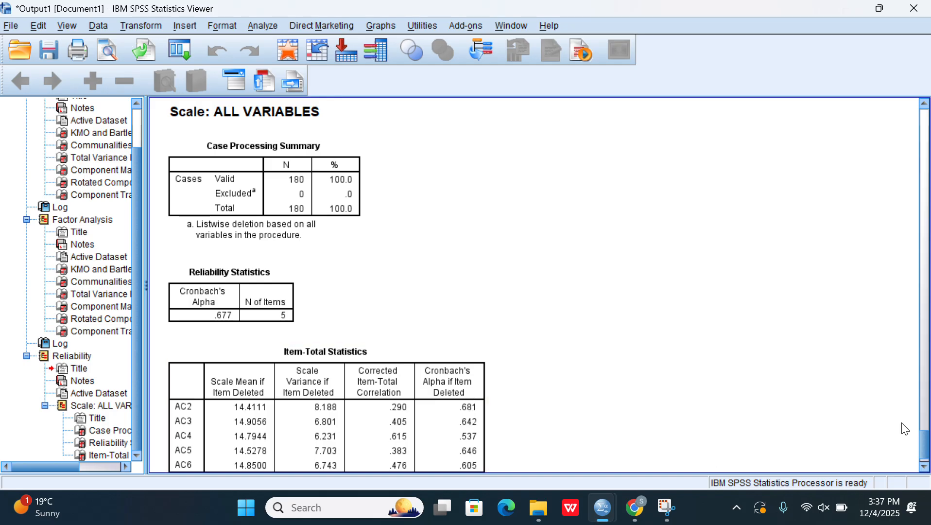
pyautogui.click(923, 467)
pyautogui.click(923, 467)
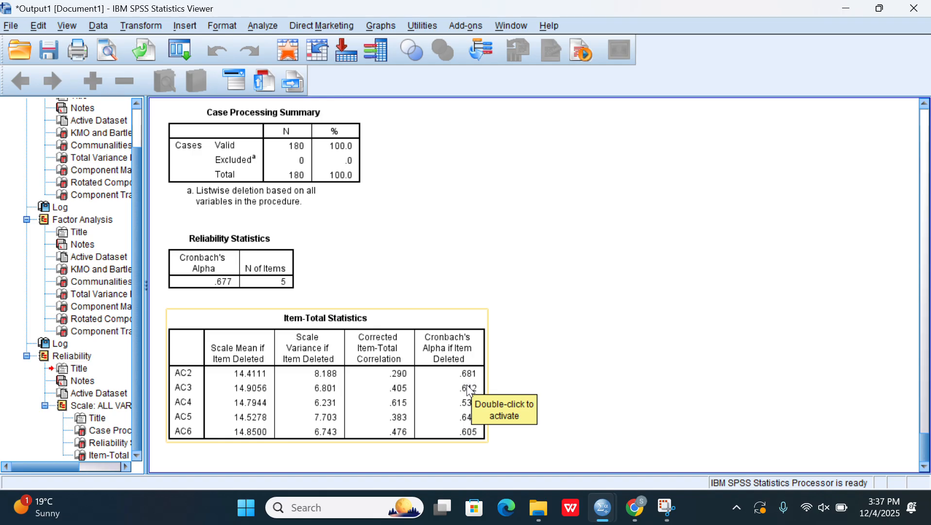
# Remove AC2 from the reliability analysis items and rerun the analysis with AC3 through AC6
pyautogui.click(840, 11)
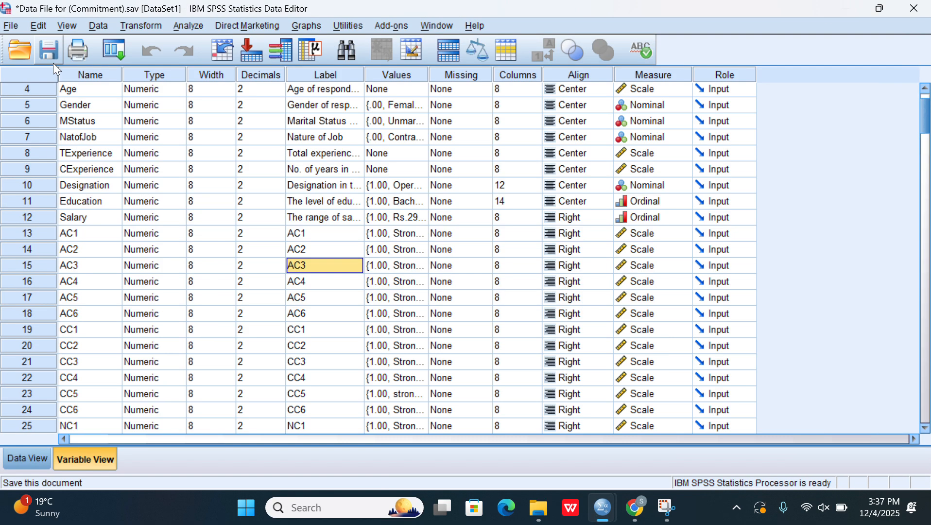
pyautogui.click(185, 31)
pyautogui.moveTo(262, 267)
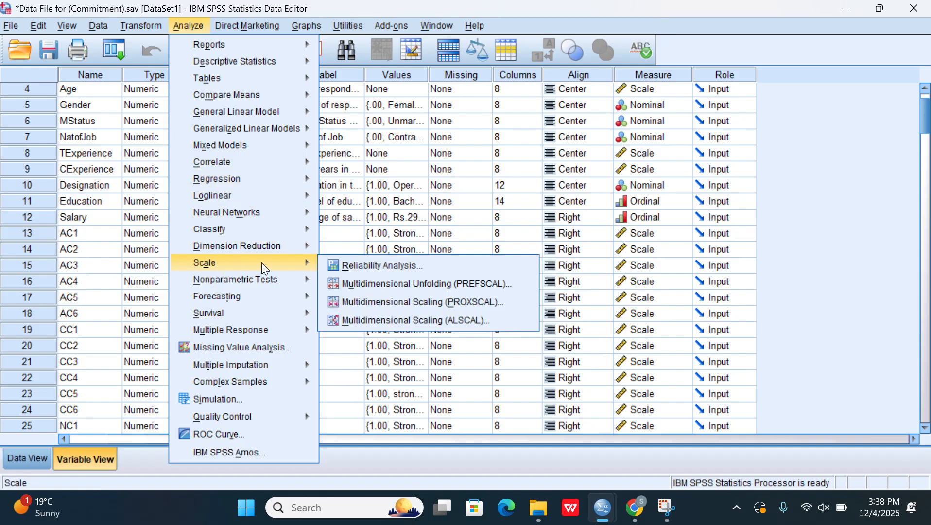
pyautogui.click(350, 265)
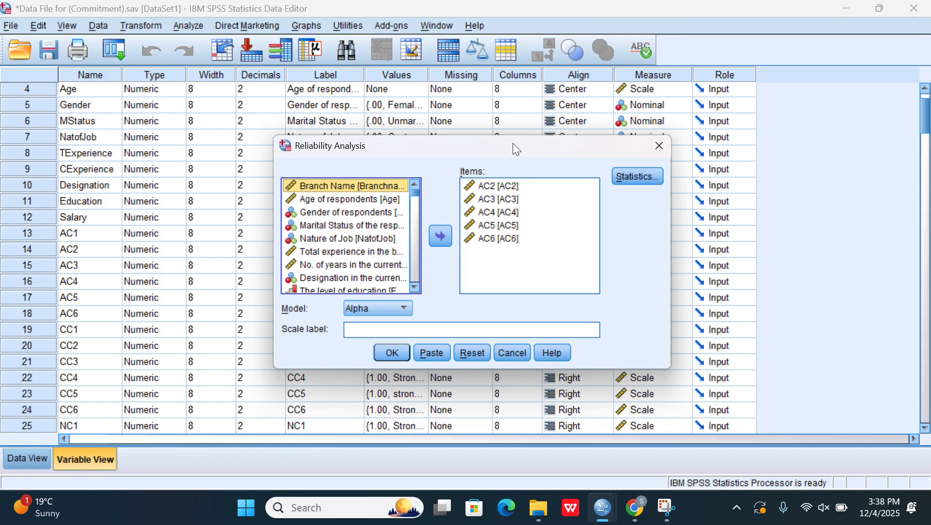
pyautogui.click(501, 185)
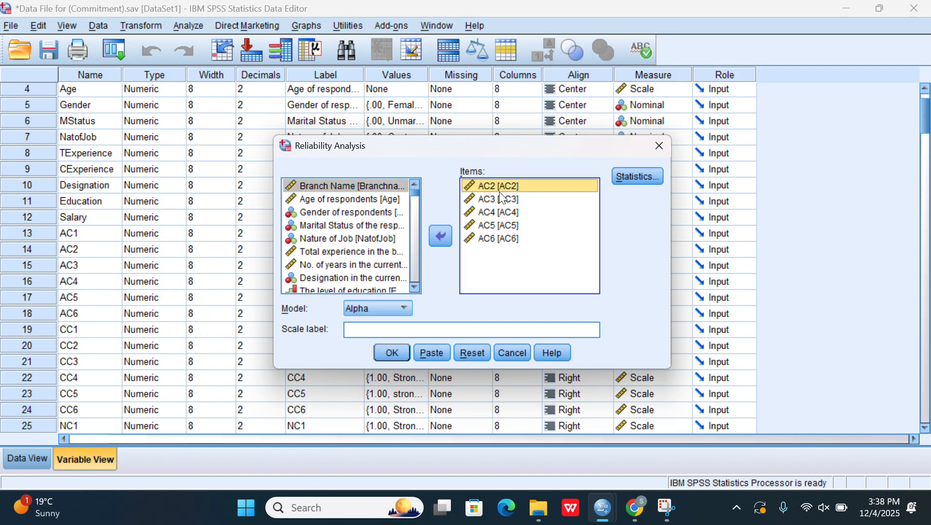
pyautogui.click(441, 236)
pyautogui.click(401, 354)
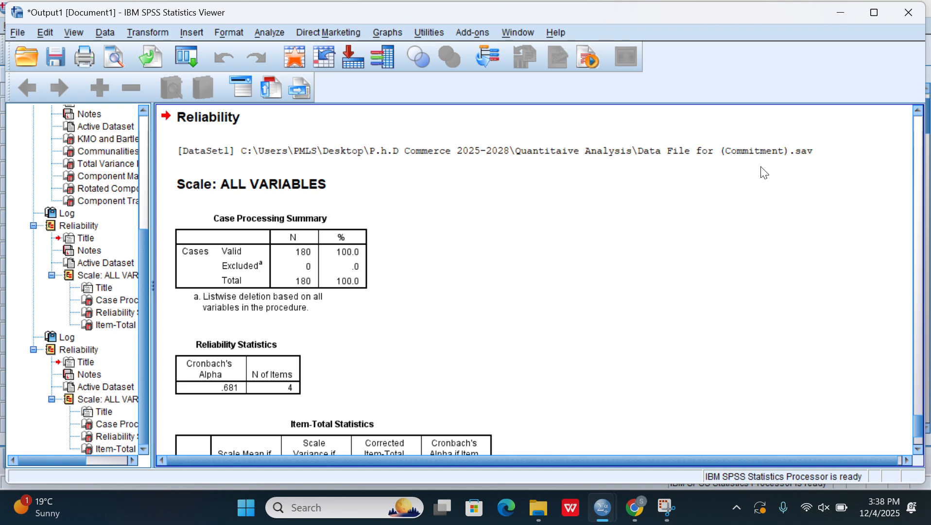
# Switch to the Data Editor and reset the Compute Variable settings to clear the previous target variable and expression
pyautogui.click(840, 13)
pyautogui.click(131, 27)
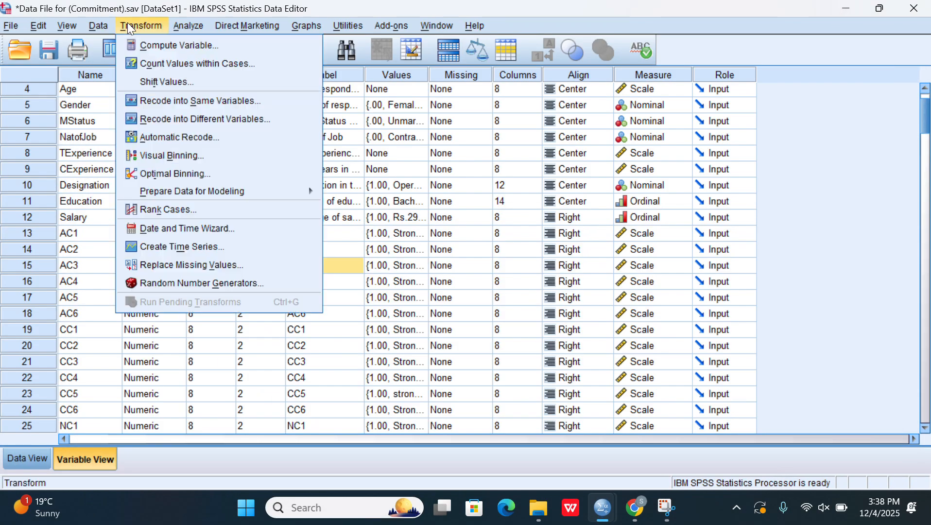
pyautogui.click(136, 41)
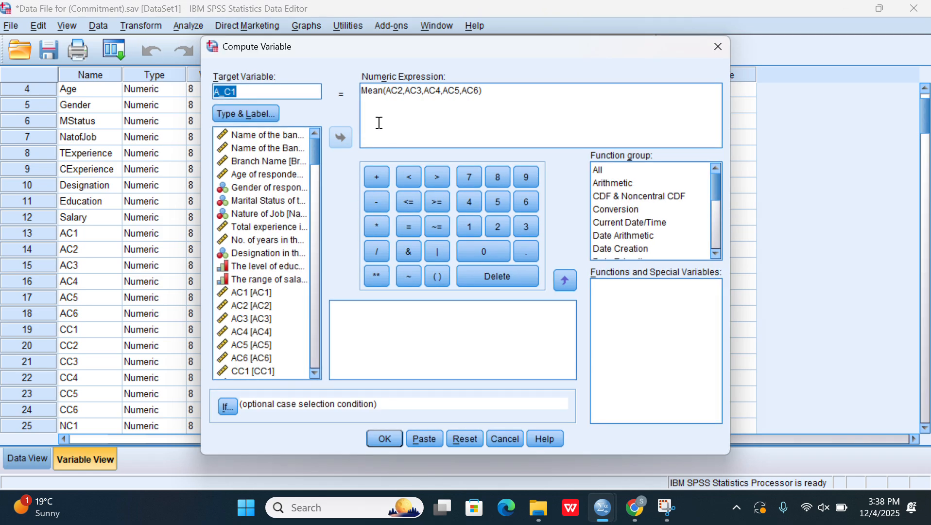
pyautogui.click(459, 442)
# Build the numeric expression Mean(AC3,AC4,AC5,AC6) for the new computed variable
pyautogui.click(416, 111)
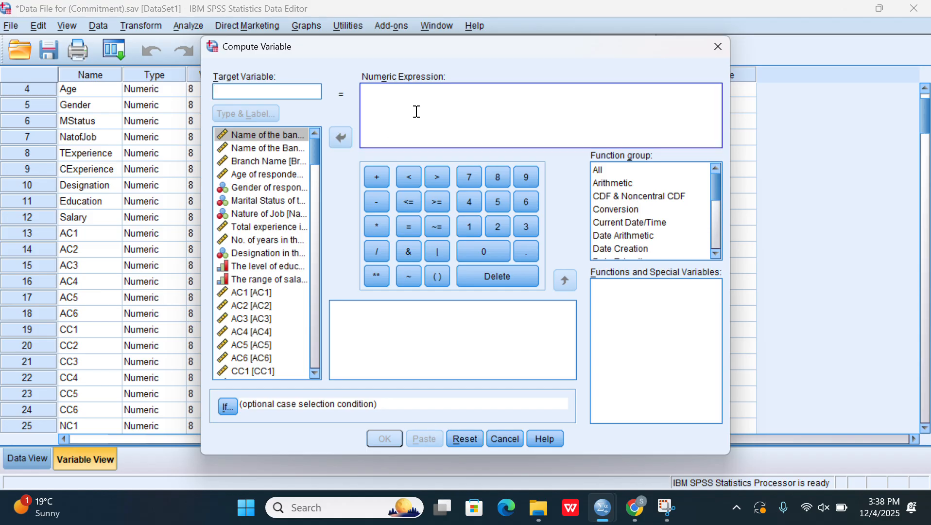
pyautogui.write('Mean')
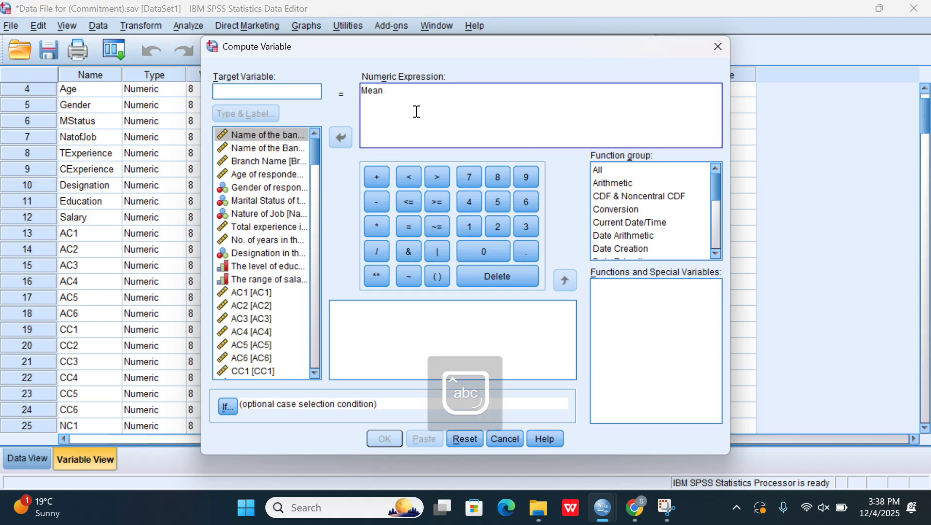
pyautogui.write('(')
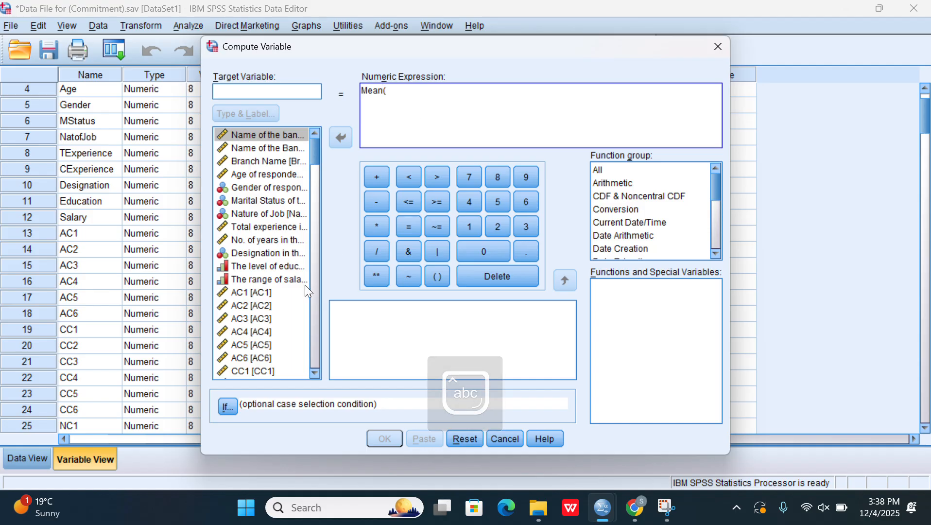
pyautogui.click(265, 317)
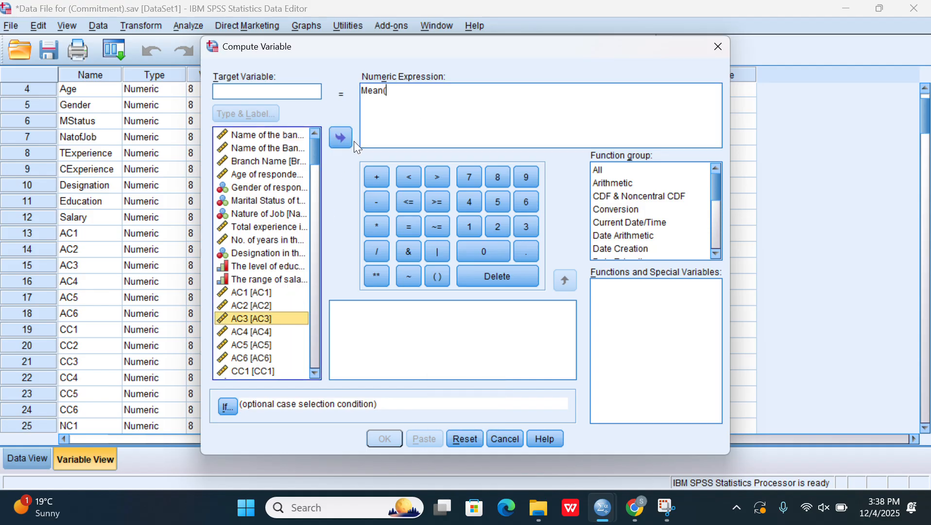
pyautogui.click(341, 142)
pyautogui.write(',')
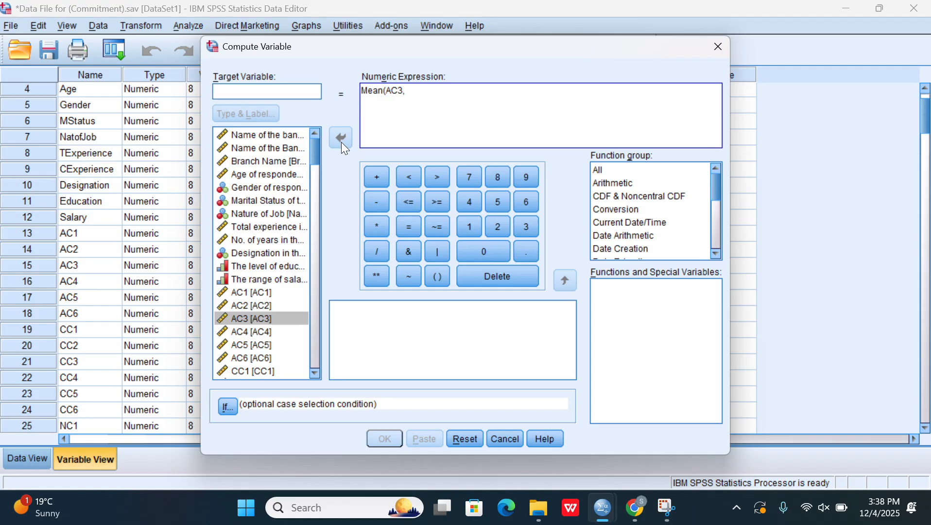
pyautogui.click(267, 332)
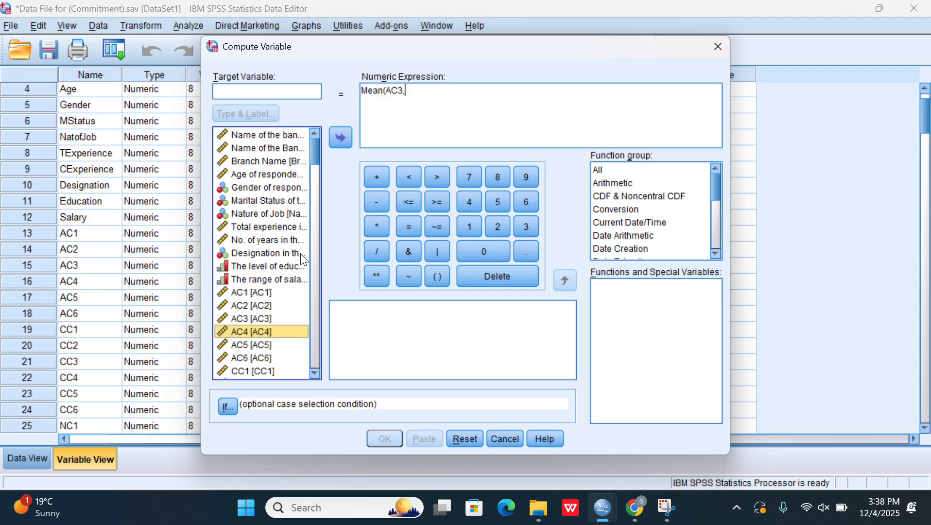
pyautogui.click(345, 138)
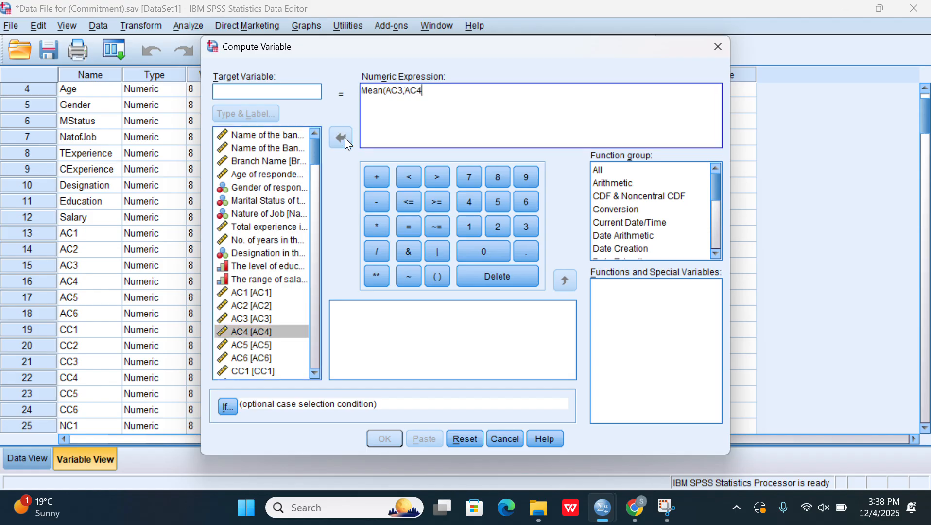
pyautogui.write(',')
pyautogui.click(263, 346)
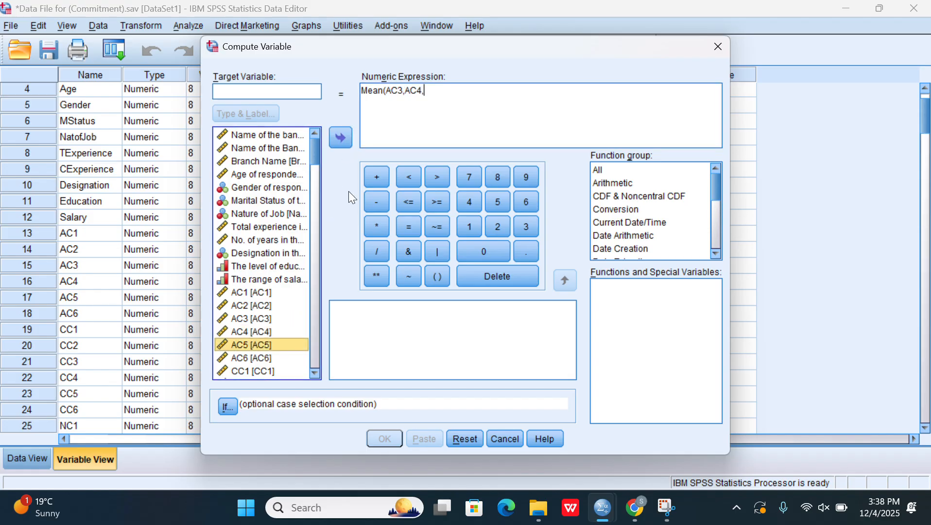
pyautogui.click(342, 137)
pyautogui.write(',')
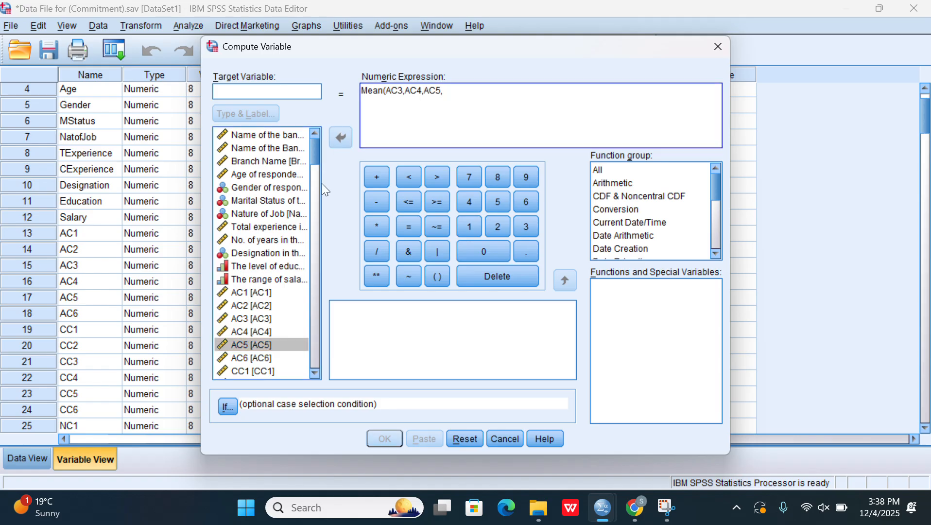
pyautogui.click(256, 358)
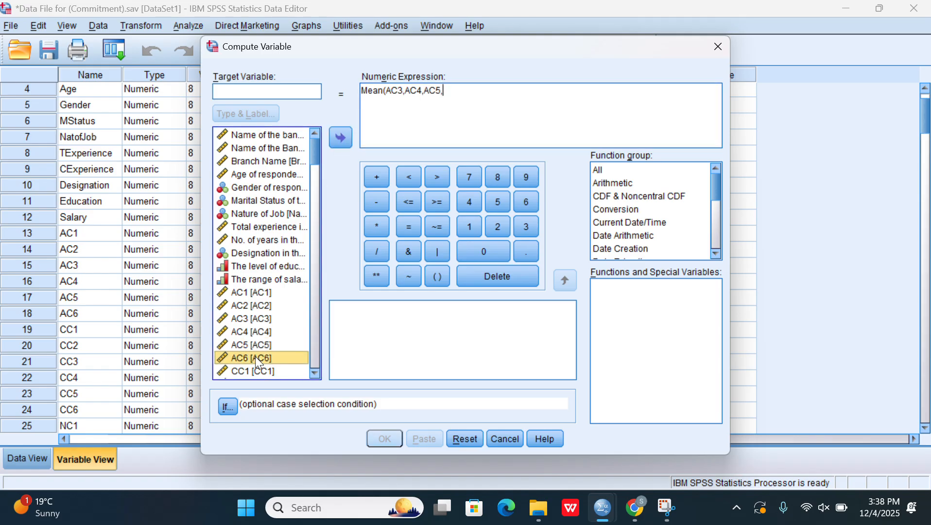
pyautogui.click(342, 137)
pyautogui.write(')')
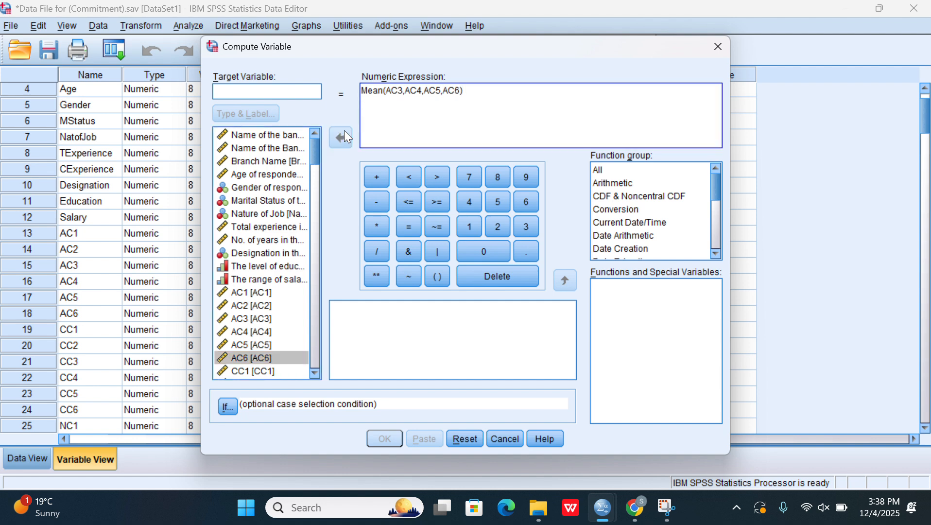
# Name the target variable A_C2.0 and compute it
pyautogui.click(277, 90)
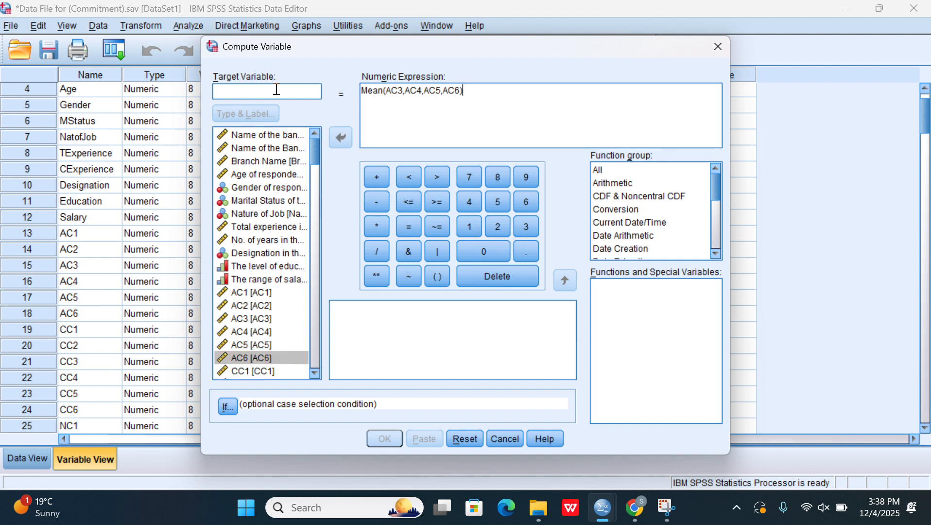
pyautogui.press('capslock')
pyautogui.write('A_C')
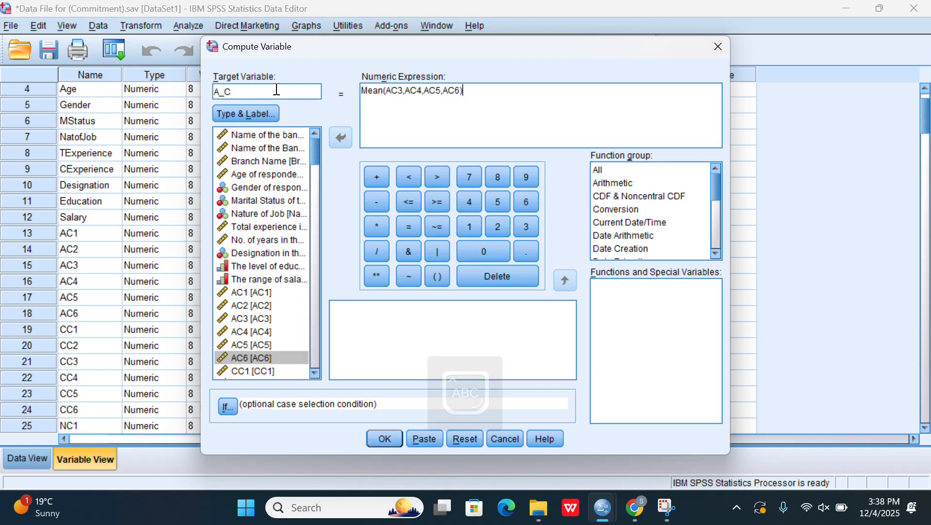
pyautogui.write('2.0')
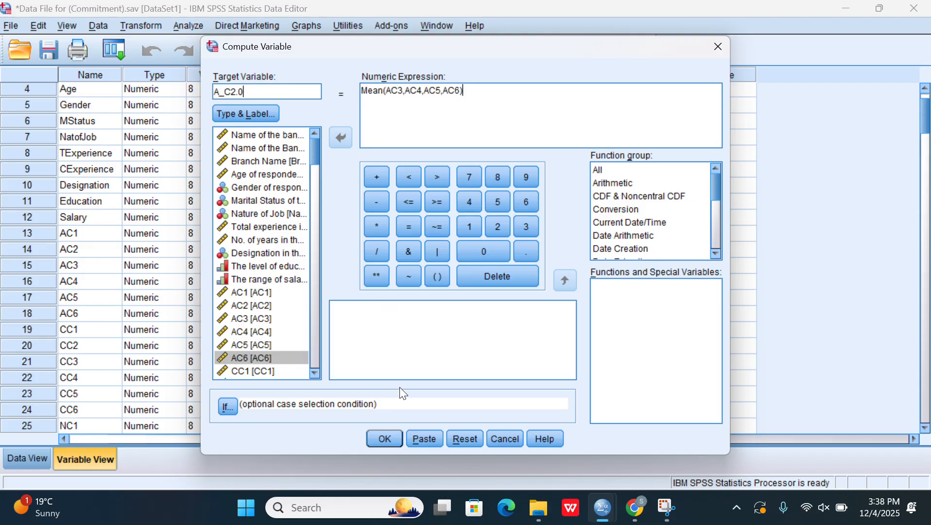
pyautogui.click(385, 439)
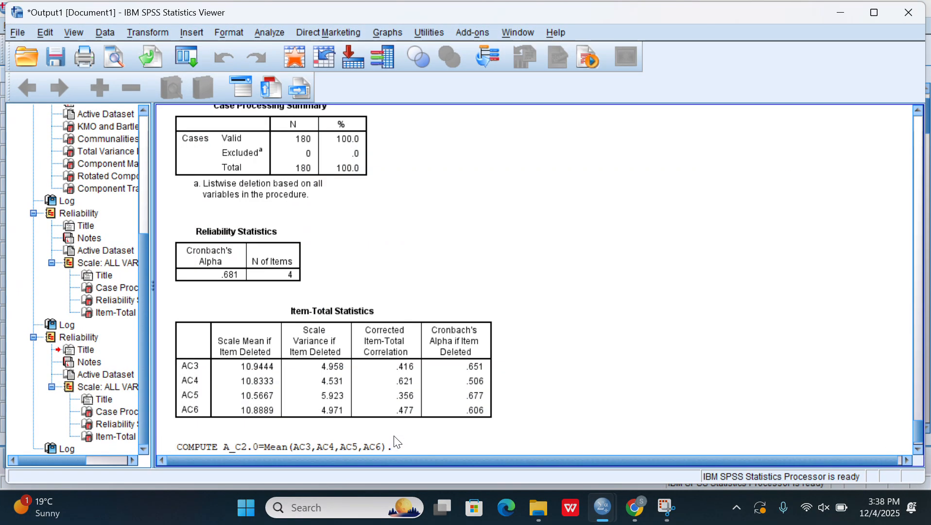
# Return to the Data Editor and look through the variable list for the computed variables A_C1 and A_C2.0
pyautogui.moveTo(603, 508)
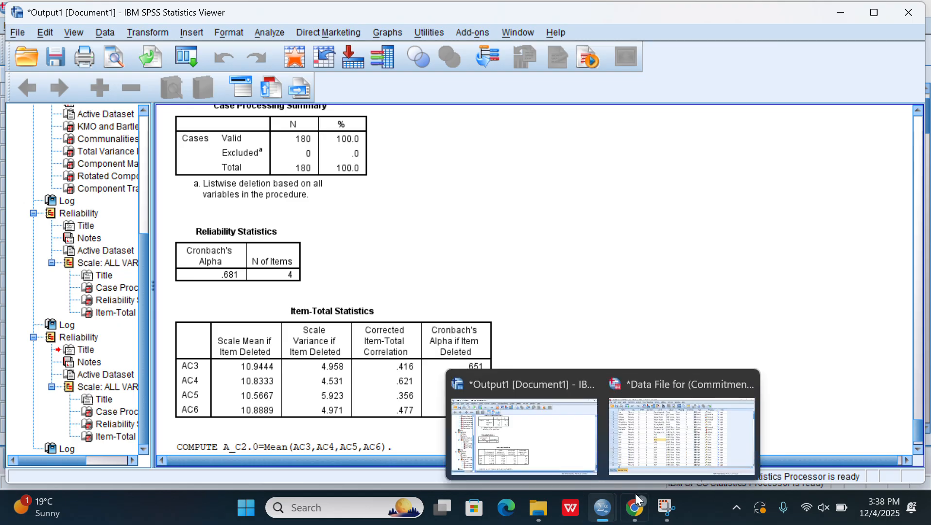
pyautogui.click(659, 470)
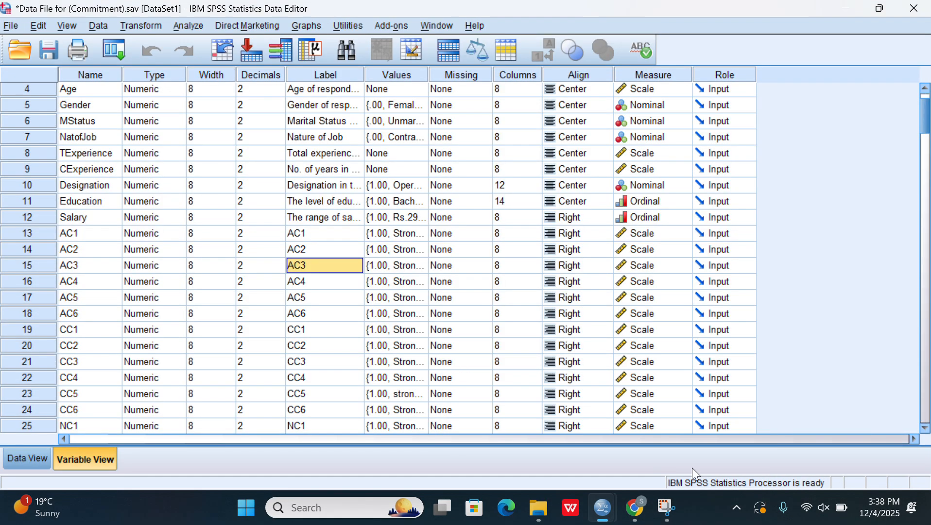
pyautogui.click(928, 422)
pyautogui.click(928, 422)
pyautogui.click(928, 421)
pyautogui.click(928, 421)
pyautogui.click(928, 422)
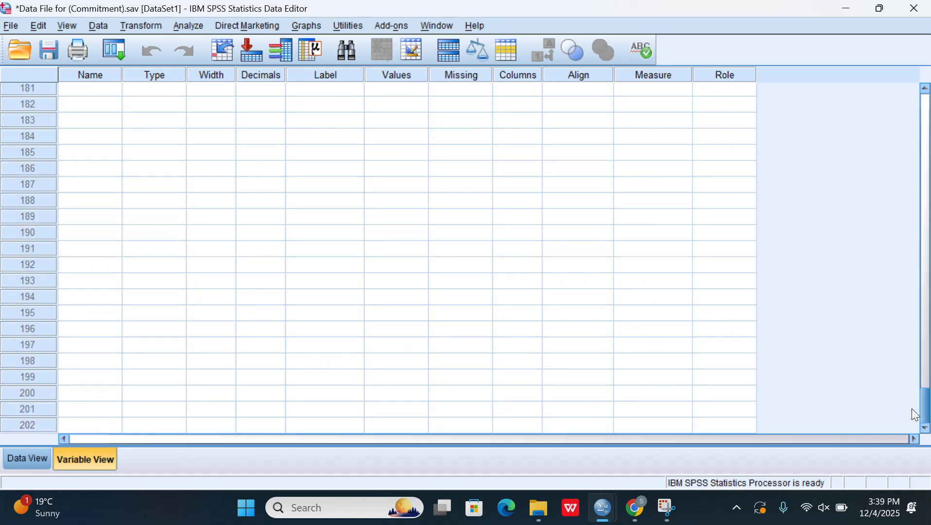
pyautogui.click(928, 119)
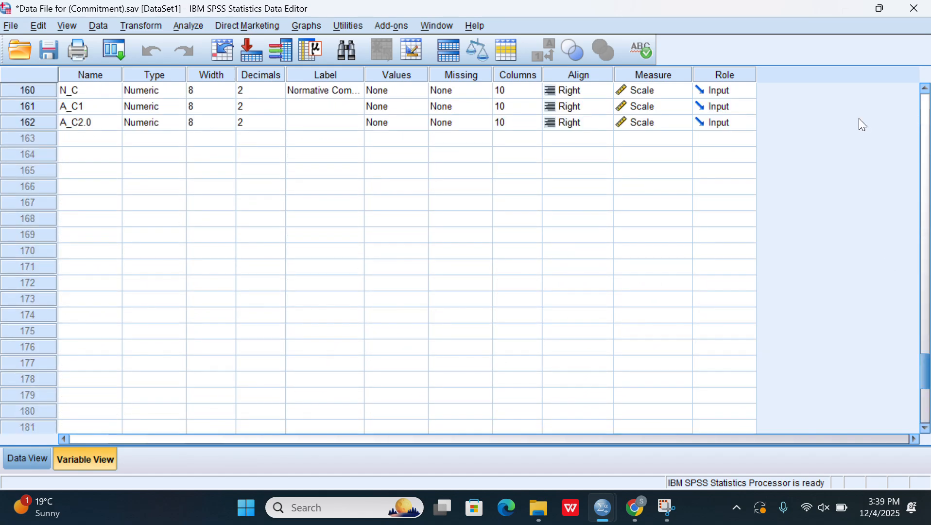
pyautogui.click(928, 122)
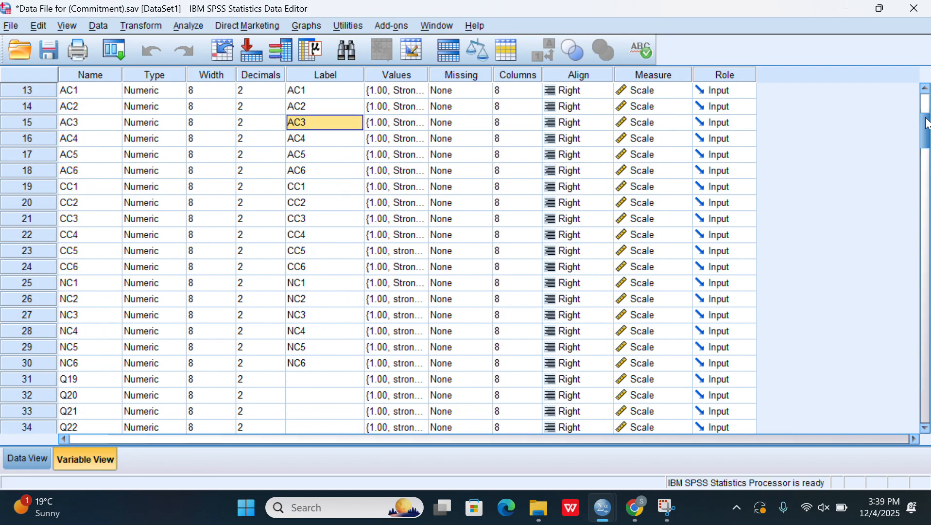
pyautogui.click(928, 106)
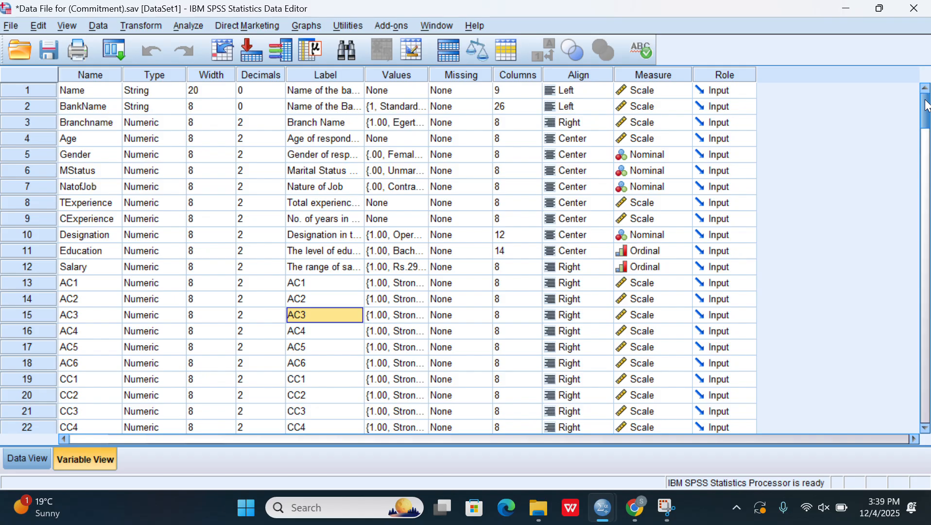
pyautogui.moveTo(927, 106); pyautogui.dragTo(924, 356)
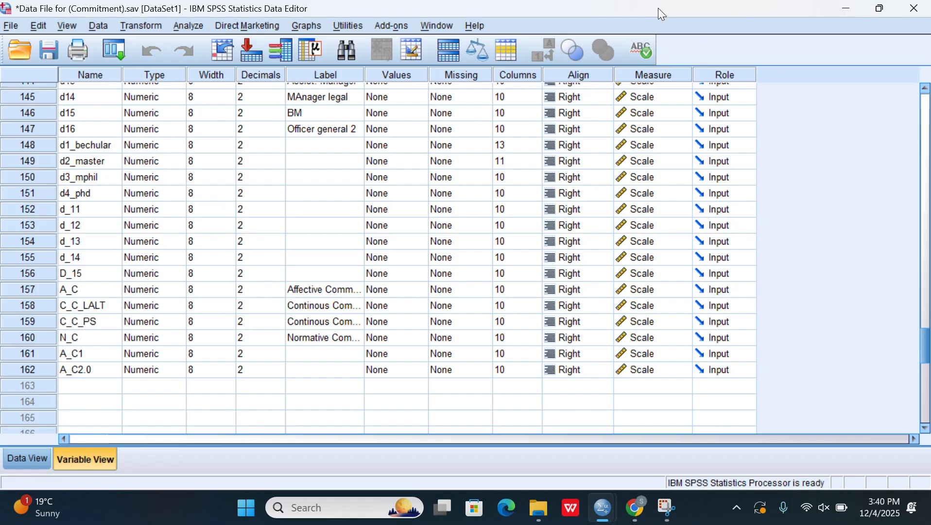
# Run the legacy one-sample Kolmogorov-Smirnov test on A_C1 with Normal as the test distribution
pyautogui.click(182, 26)
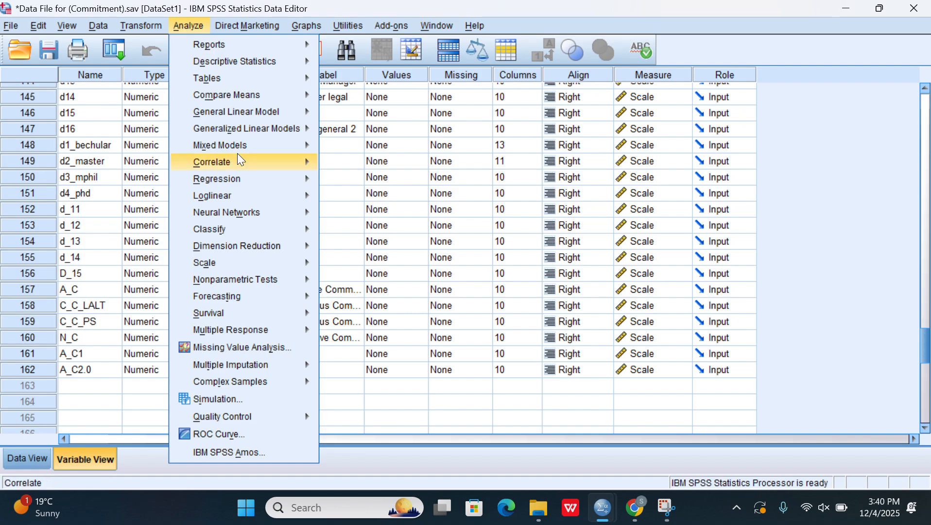
pyautogui.moveTo(260, 301)
pyautogui.moveTo(274, 278)
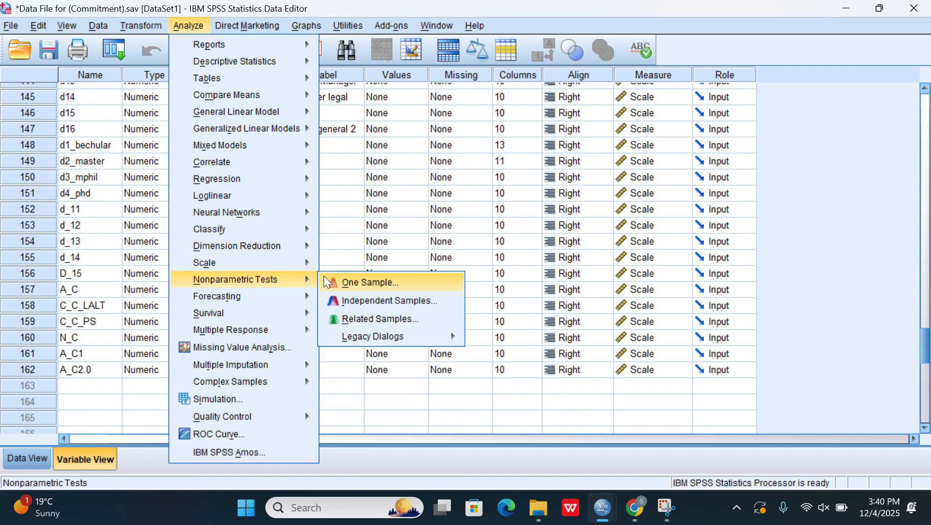
pyautogui.moveTo(427, 329)
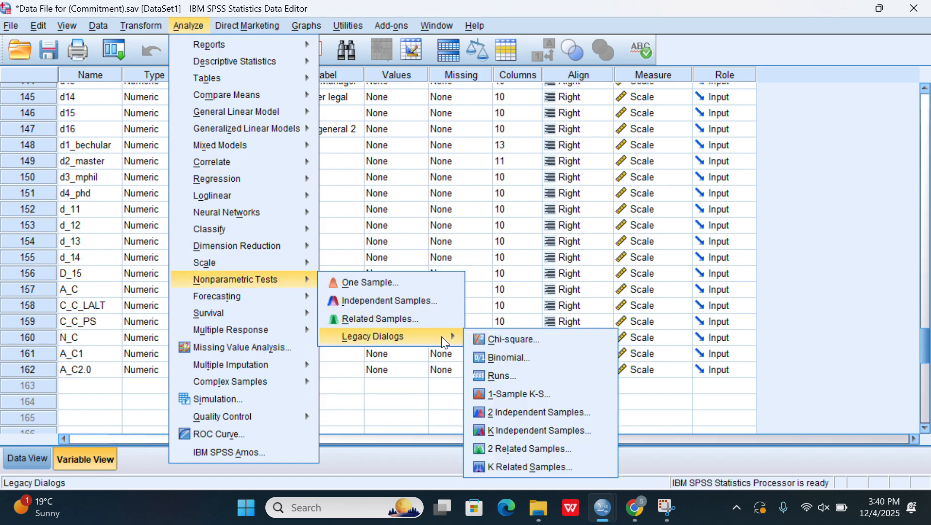
pyautogui.click(517, 394)
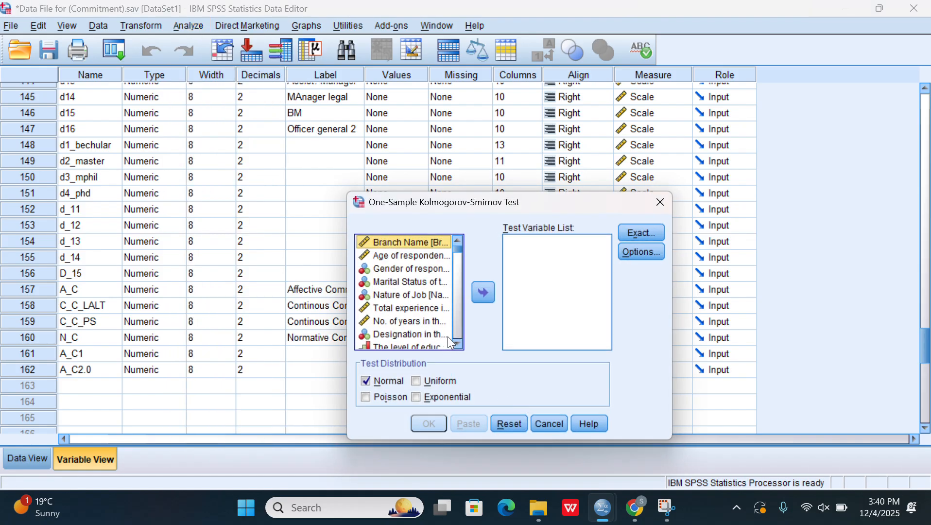
pyautogui.scroll(-15, 456, 332)
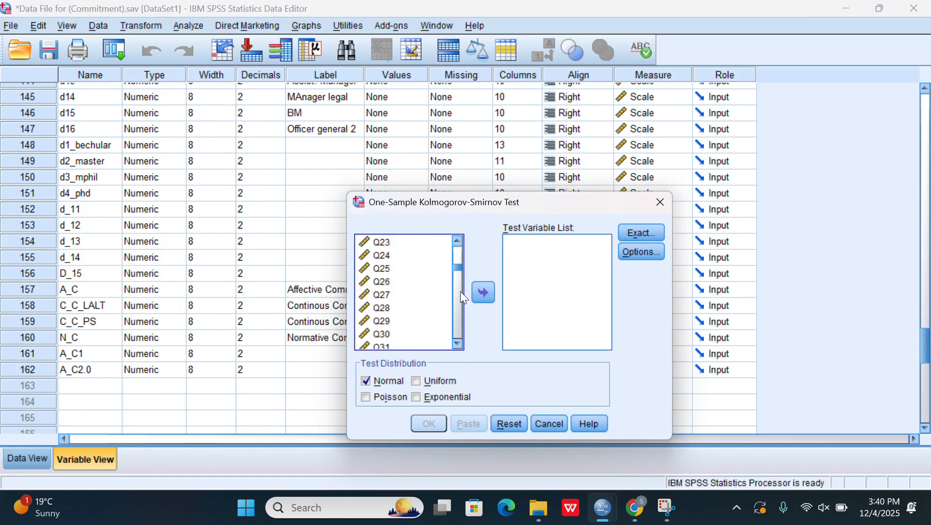
pyautogui.scroll(-15, 460, 323)
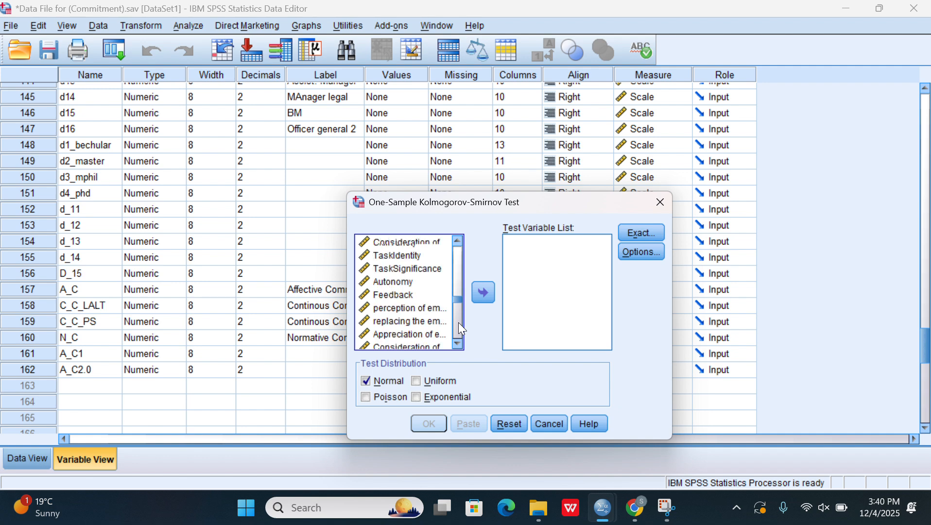
pyautogui.scroll(-5, 459, 323)
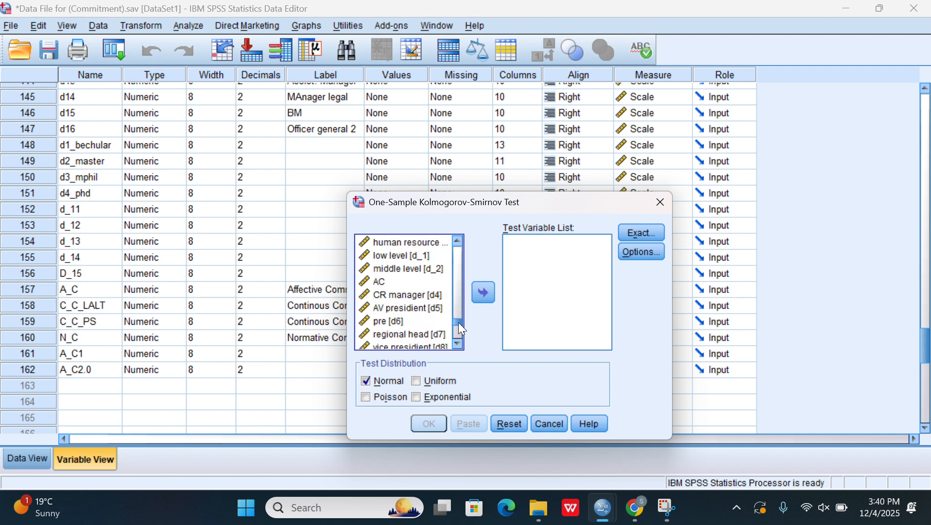
pyautogui.moveTo(458, 343); pyautogui.dragTo(458, 343)
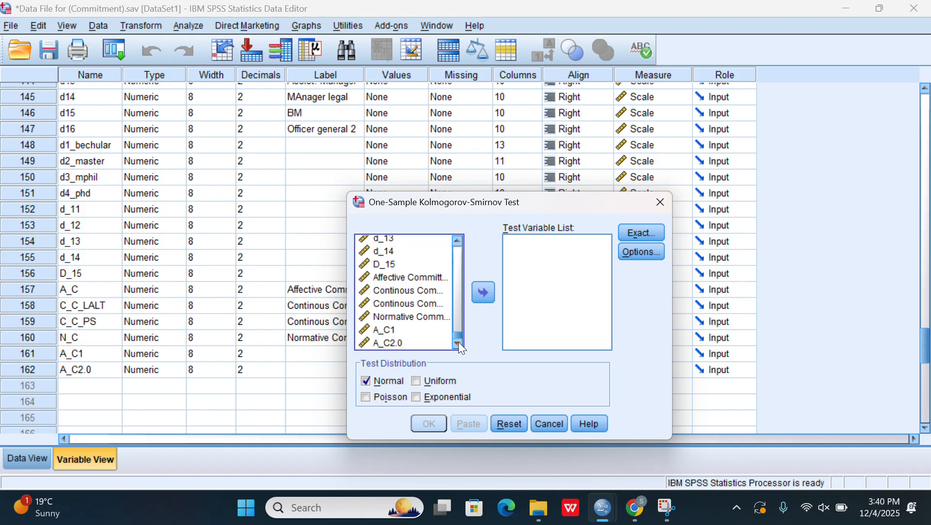
pyautogui.click(431, 333)
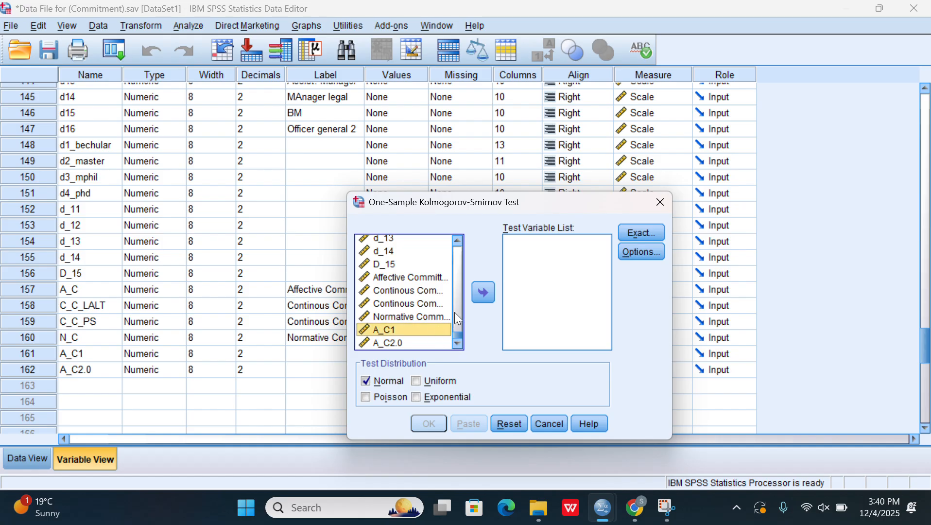
pyautogui.click(485, 295)
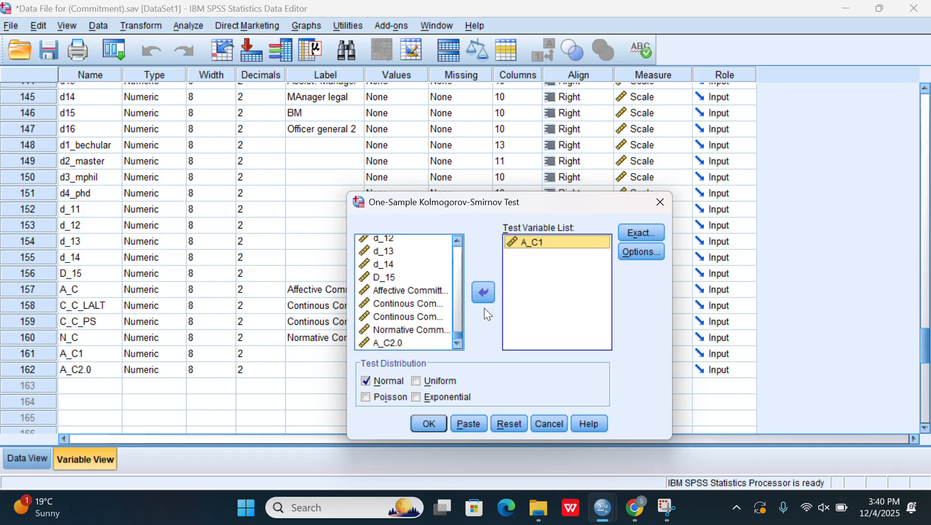
pyautogui.click(427, 427)
pyautogui.click(394, 422)
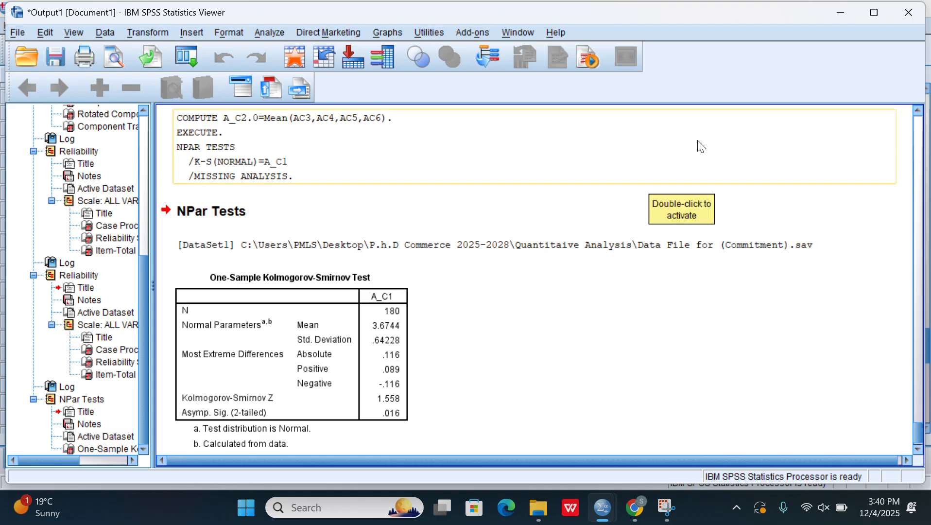
# Return to the Data Editor, reopen the legacy one-sample Kolmogorov-Smirnov test and reset its settings
pyautogui.click(839, 18)
pyautogui.click(177, 28)
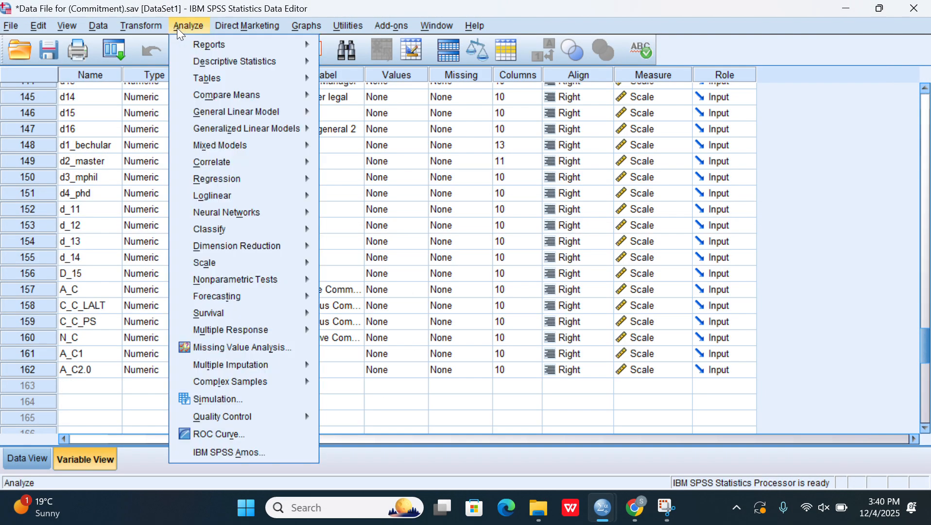
pyautogui.moveTo(247, 293)
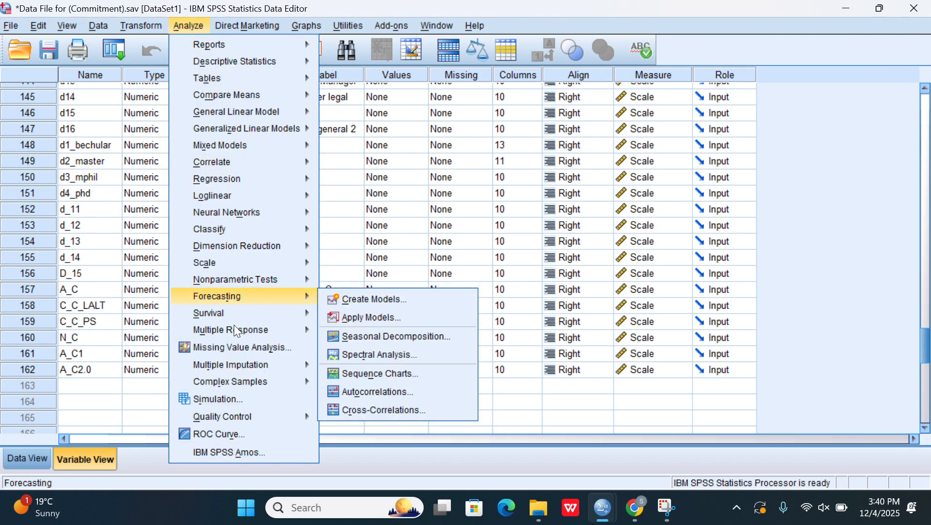
pyautogui.moveTo(281, 275)
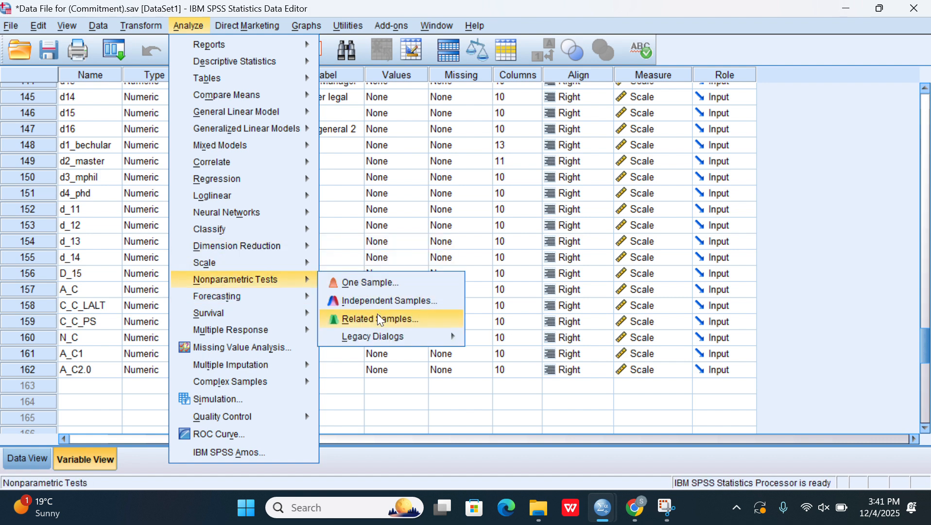
pyautogui.moveTo(393, 337)
pyautogui.click(508, 394)
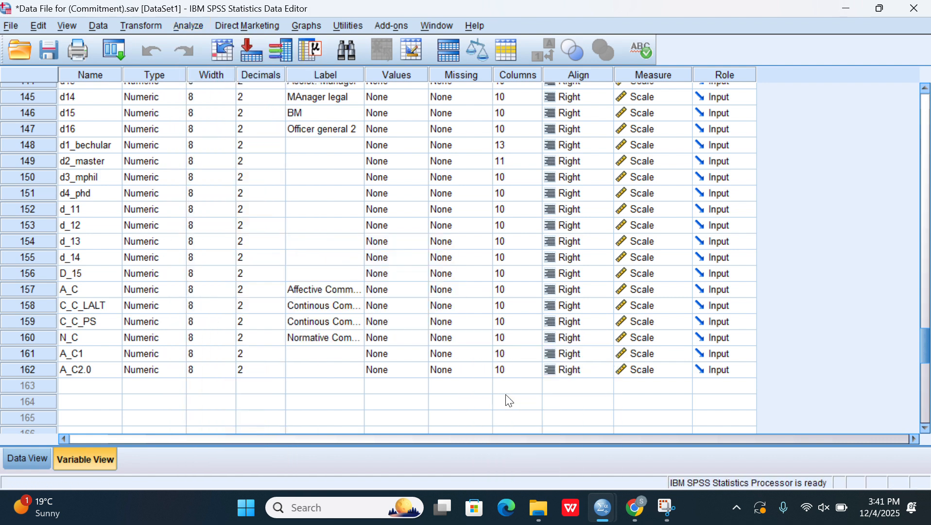
pyautogui.click(505, 422)
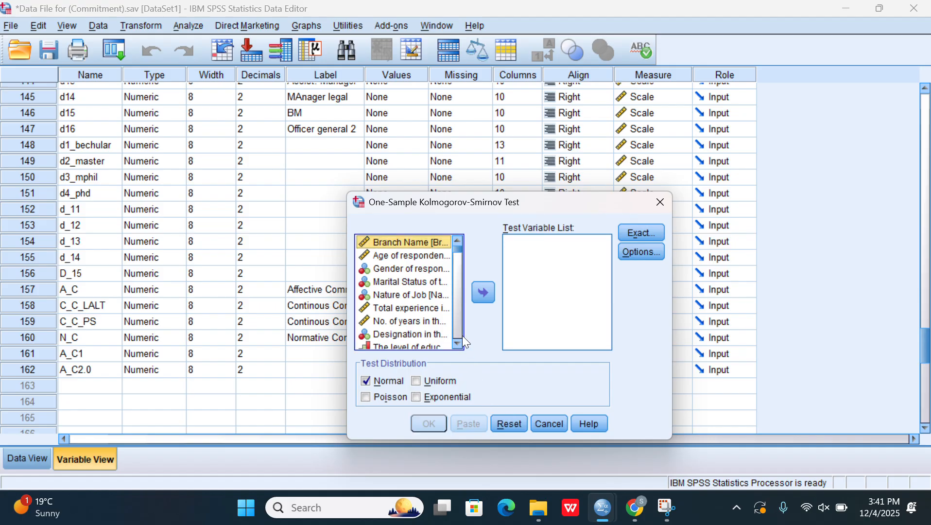
# Run the Kolmogorov-Smirnov test against Normal on Affective Committment, Continous Committment LAL, Continous Committment PS and Normative Committment
pyautogui.scroll(-15, 460, 327)
pyautogui.moveTo(460, 304); pyautogui.dragTo(458, 254)
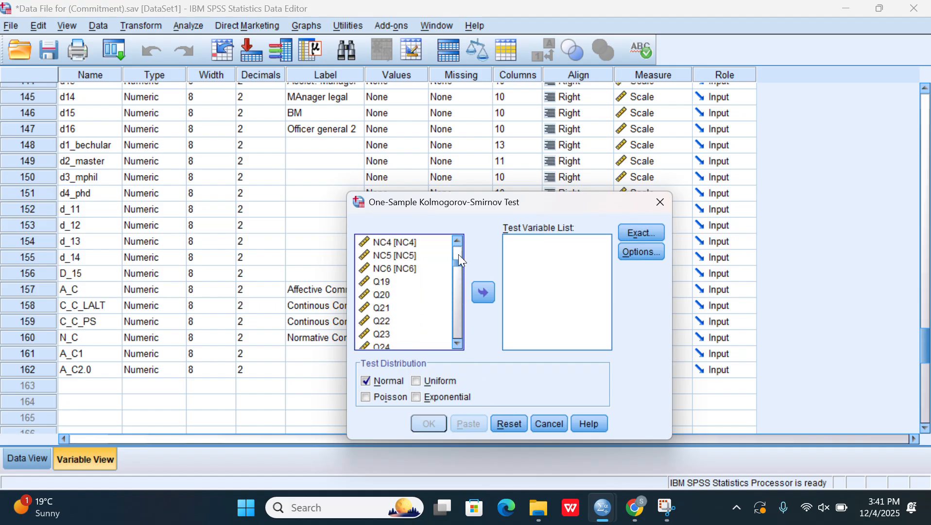
pyautogui.scroll(4, 458, 253)
pyautogui.scroll(-5, 460, 311)
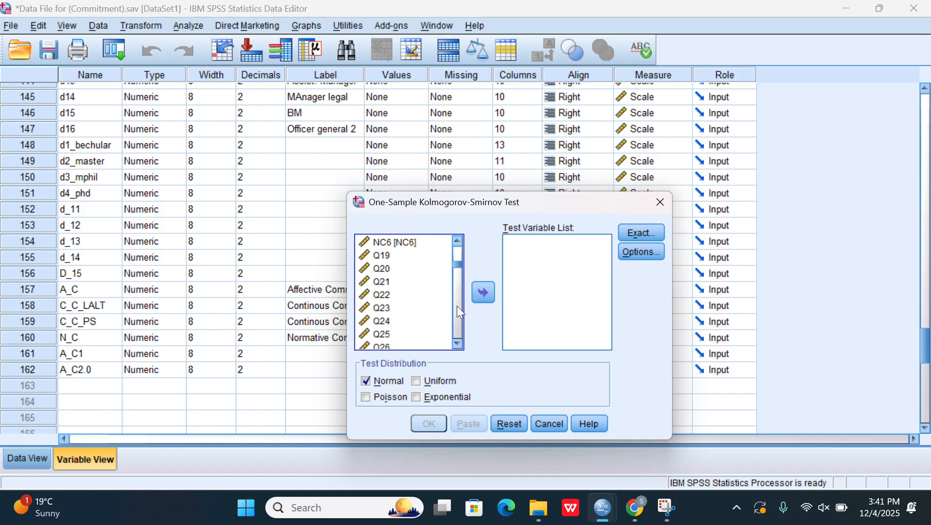
pyautogui.scroll(-20, 456, 306)
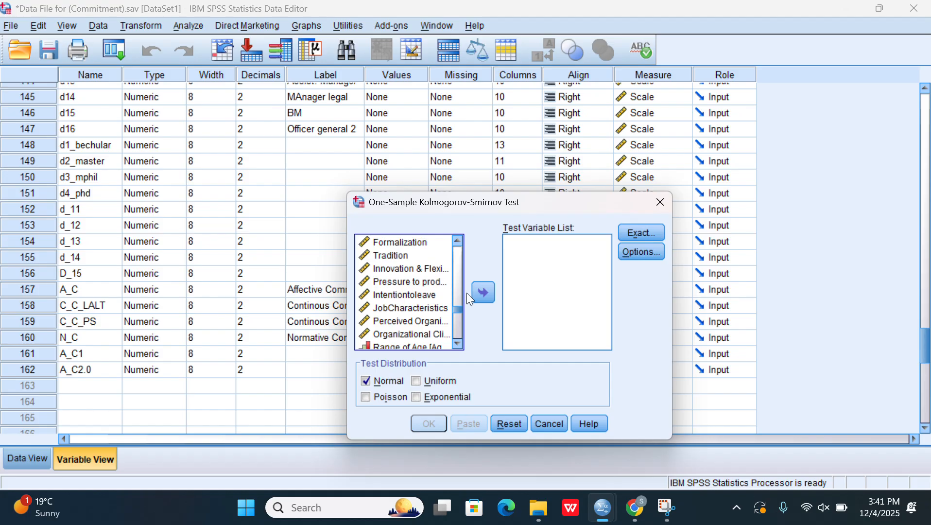
pyautogui.click(458, 343)
pyautogui.click(459, 342)
pyautogui.click(458, 343)
pyautogui.click(459, 343)
pyautogui.click(458, 343)
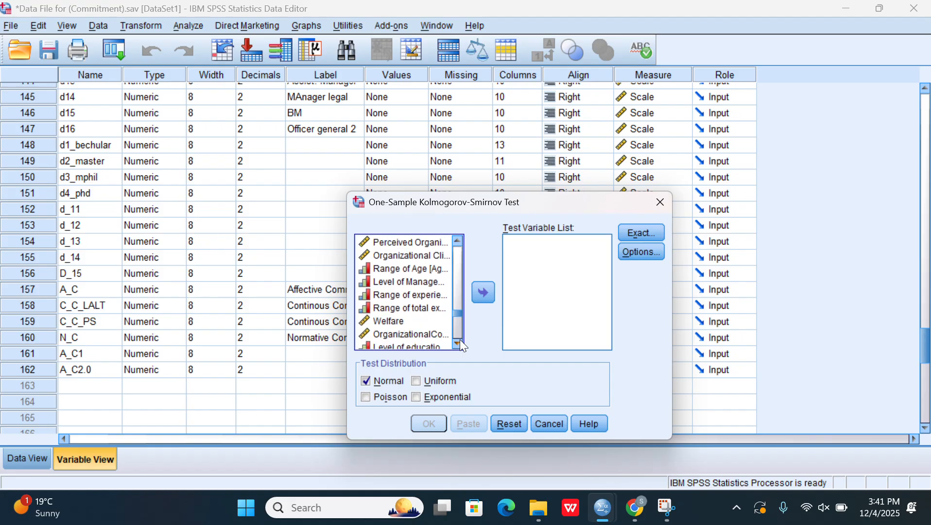
pyautogui.click(459, 343)
pyautogui.click(458, 342)
pyautogui.click(458, 343)
pyautogui.click(458, 342)
pyautogui.click(458, 342)
pyautogui.click(459, 342)
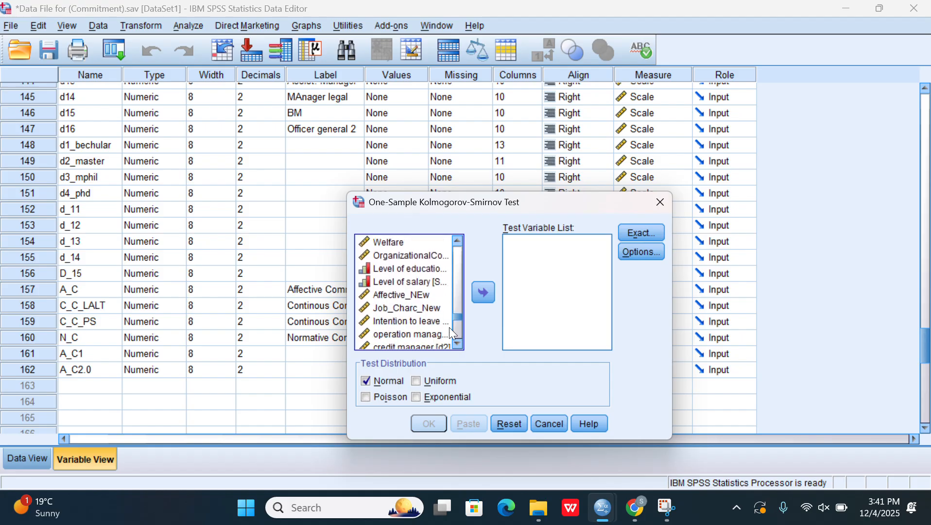
pyautogui.click(435, 295)
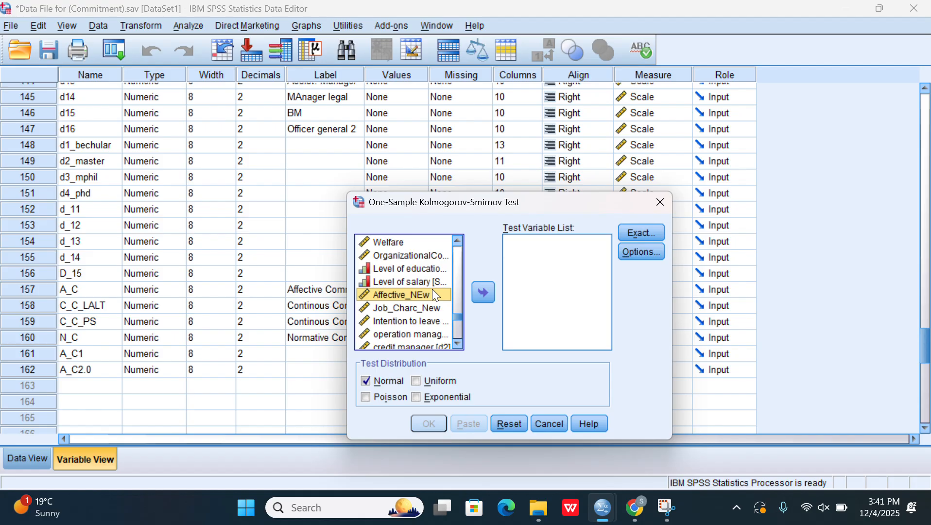
pyautogui.click(461, 346)
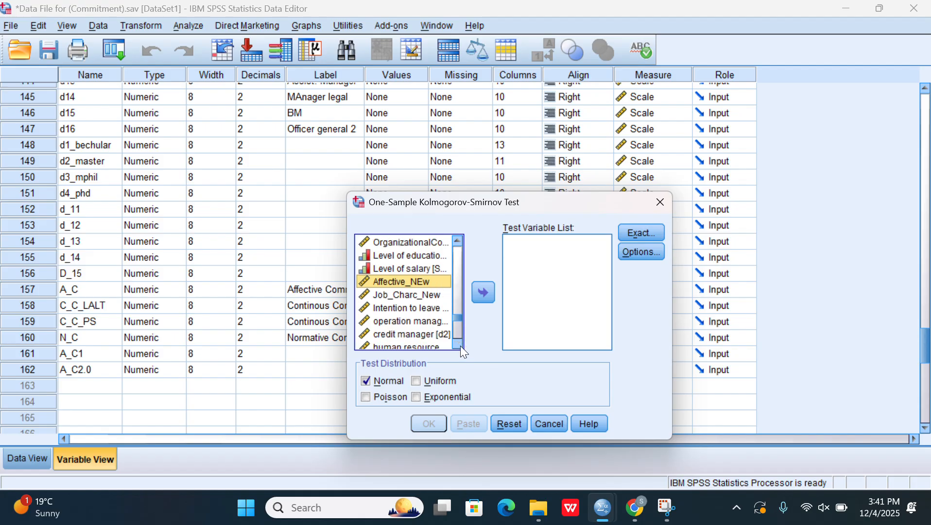
pyautogui.click(460, 345)
pyautogui.click(460, 346)
pyautogui.click(460, 346)
pyautogui.click(461, 345)
pyautogui.click(461, 346)
pyautogui.click(461, 345)
pyautogui.click(460, 345)
pyautogui.click(460, 345)
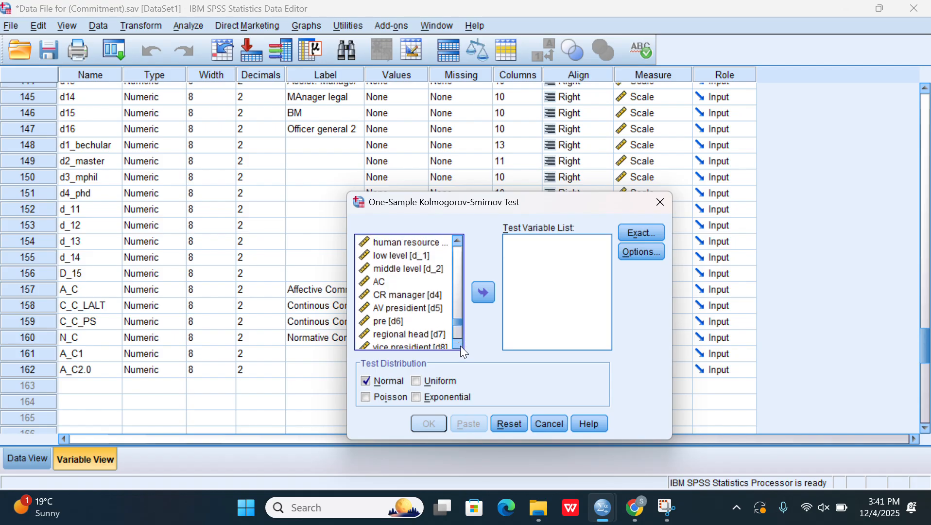
pyautogui.click(461, 346)
pyautogui.click(461, 345)
pyautogui.click(461, 346)
pyautogui.click(460, 346)
pyautogui.click(461, 345)
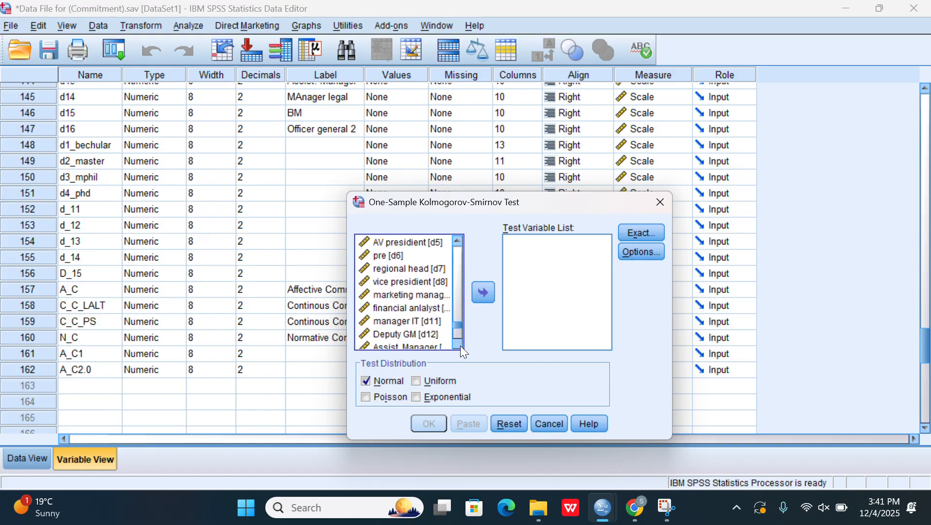
pyautogui.click(461, 345)
pyautogui.click(461, 346)
pyautogui.click(461, 345)
pyautogui.click(461, 346)
pyautogui.click(460, 346)
pyautogui.click(460, 345)
pyautogui.click(461, 345)
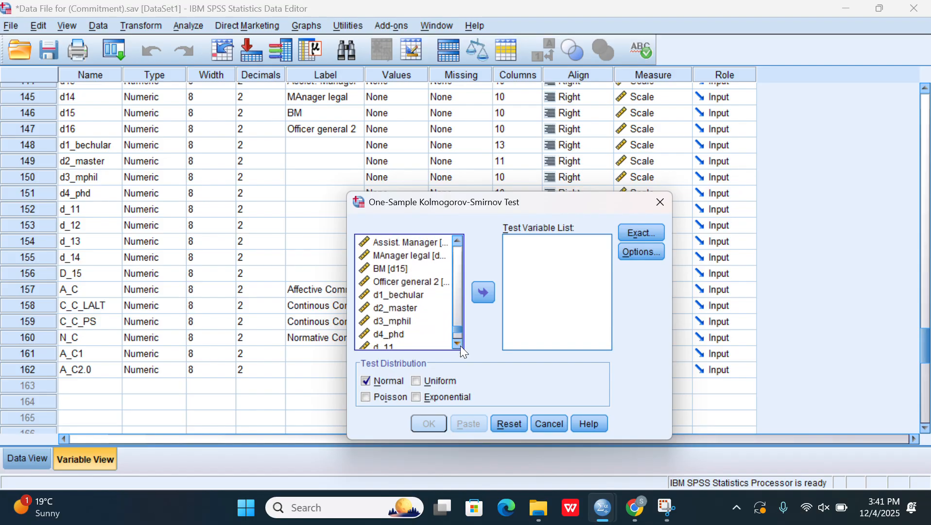
pyautogui.click(461, 345)
pyautogui.click(460, 345)
pyautogui.scroll(-3, 460, 346)
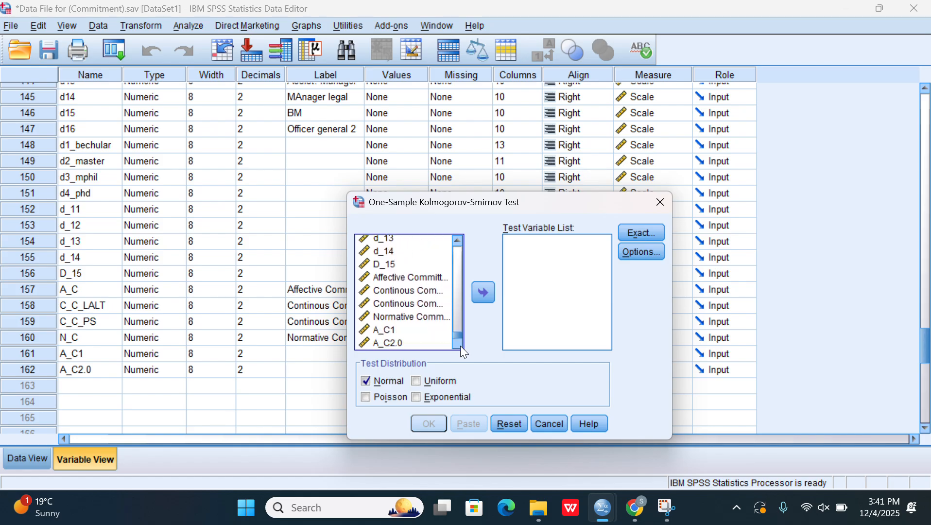
pyautogui.click(412, 277)
pyautogui.hotkey('shift', 'Down')
pyautogui.hotkey('shift', 'Down')
pyautogui.hotkey('shift', 'Down')
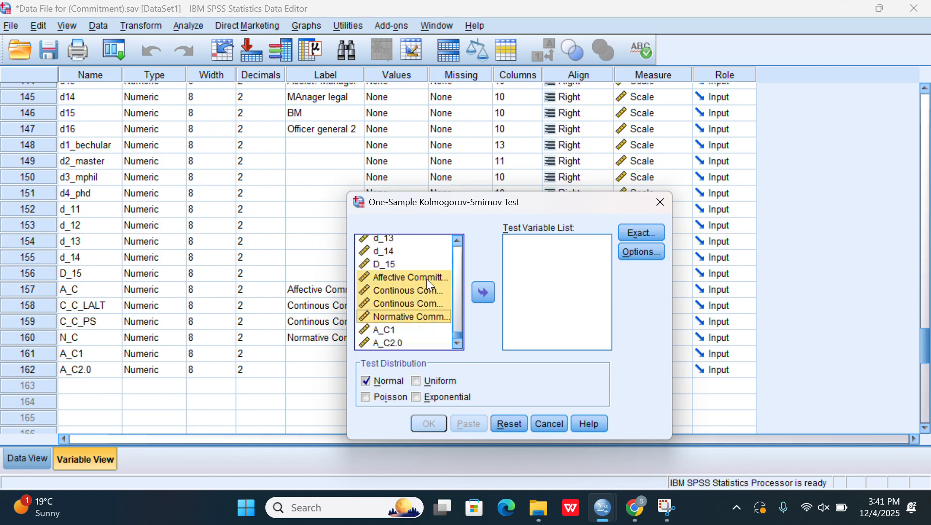
pyautogui.click(484, 291)
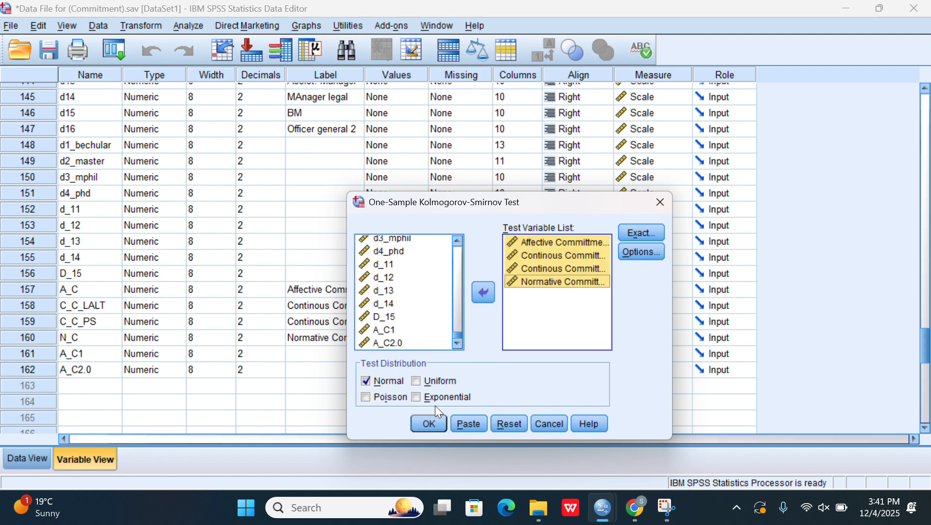
pyautogui.click(436, 421)
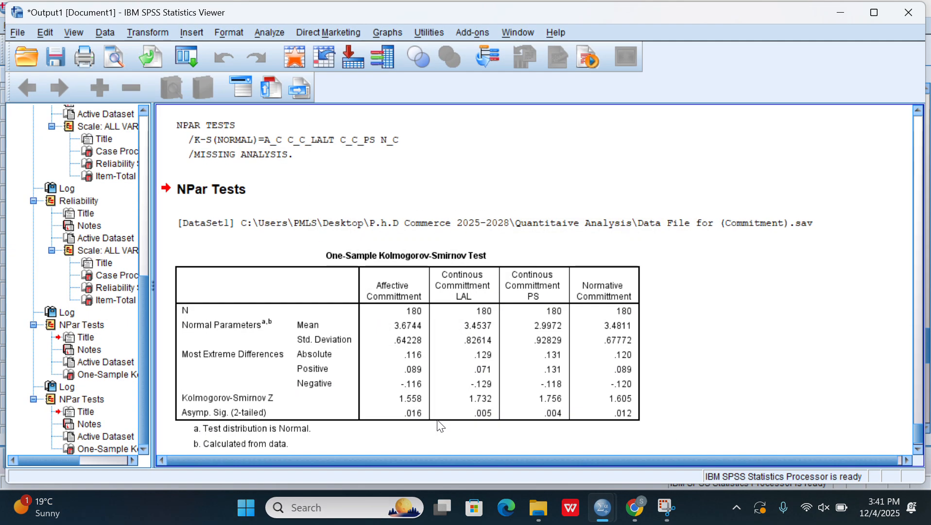
pyautogui.click(417, 425)
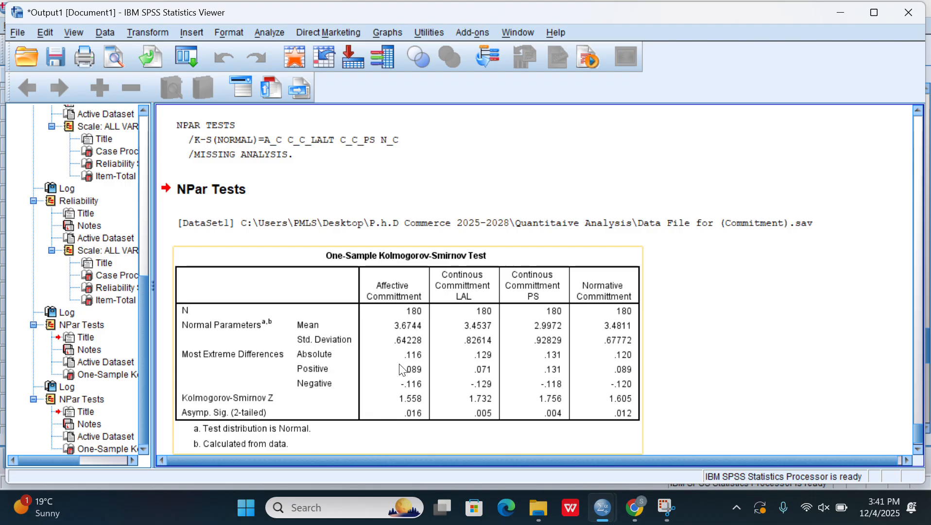
# Return to the Data Editor and set up an Explore analysis with Affective Committment as the dependent variable
pyautogui.click(830, 15)
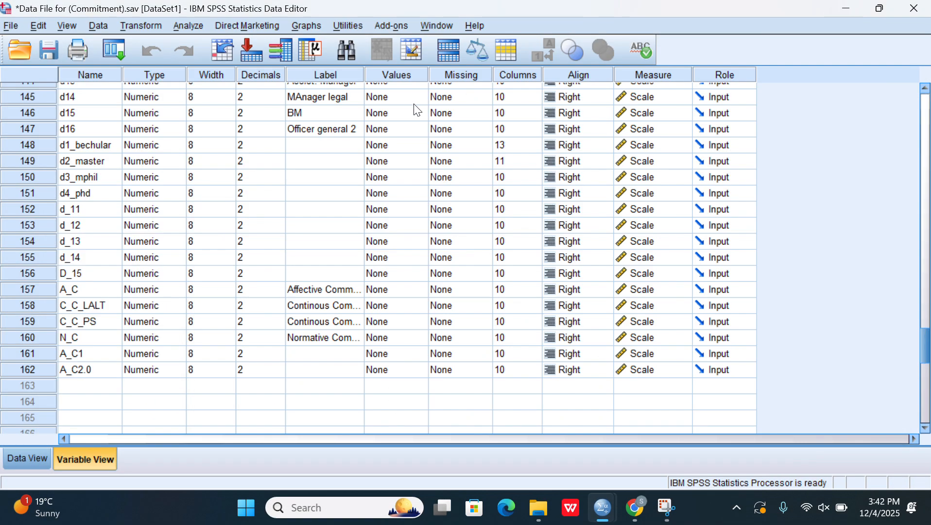
pyautogui.click(185, 25)
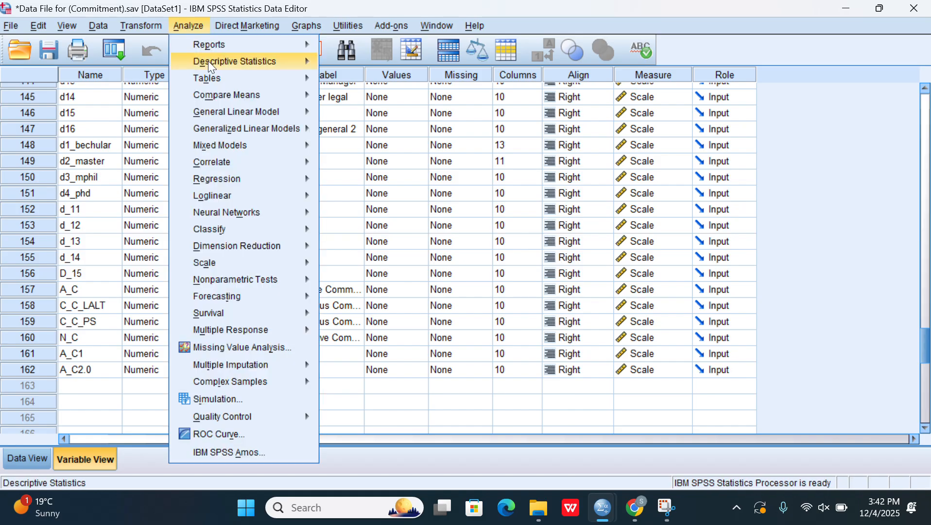
pyautogui.moveTo(252, 65)
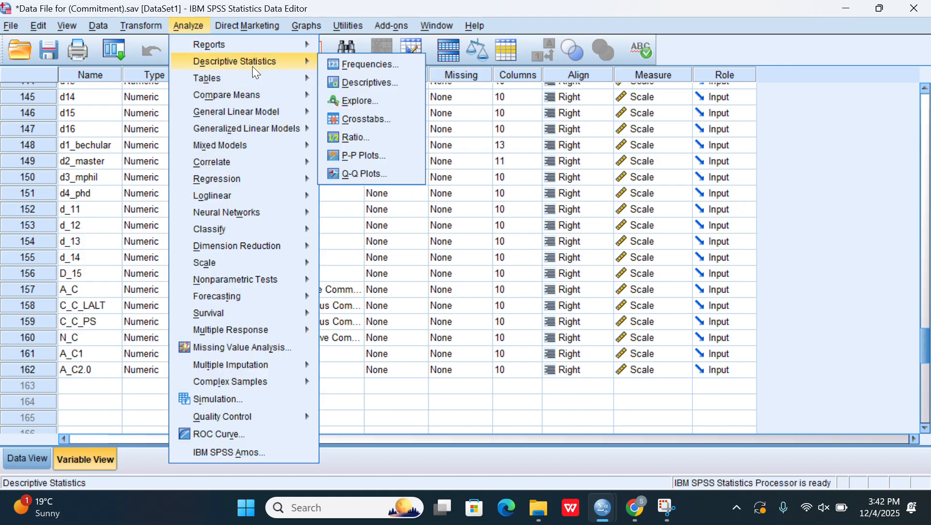
pyautogui.click(352, 103)
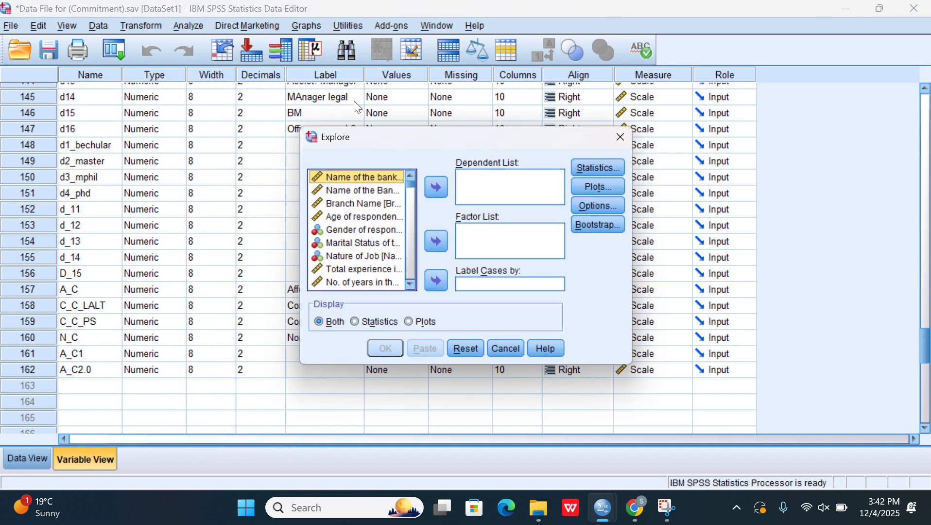
pyautogui.click(412, 264)
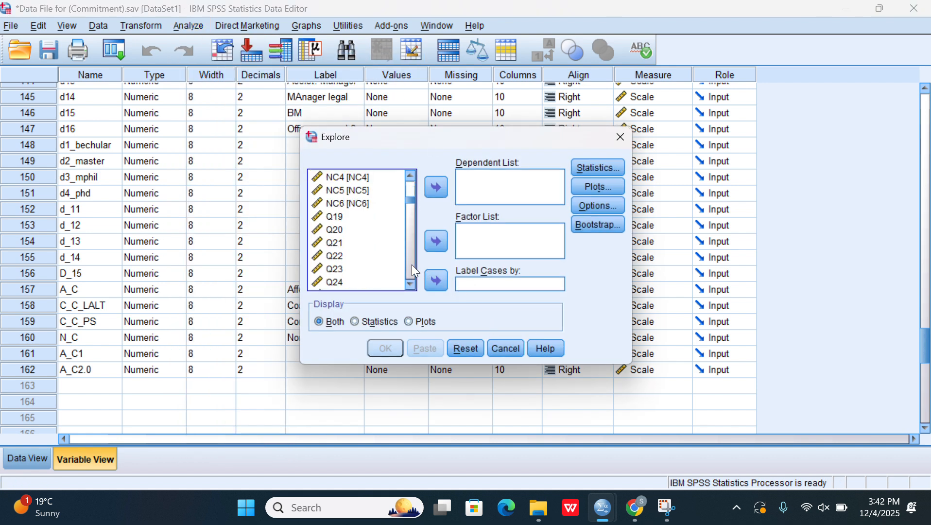
pyautogui.moveTo(411, 264); pyautogui.dragTo(408, 283)
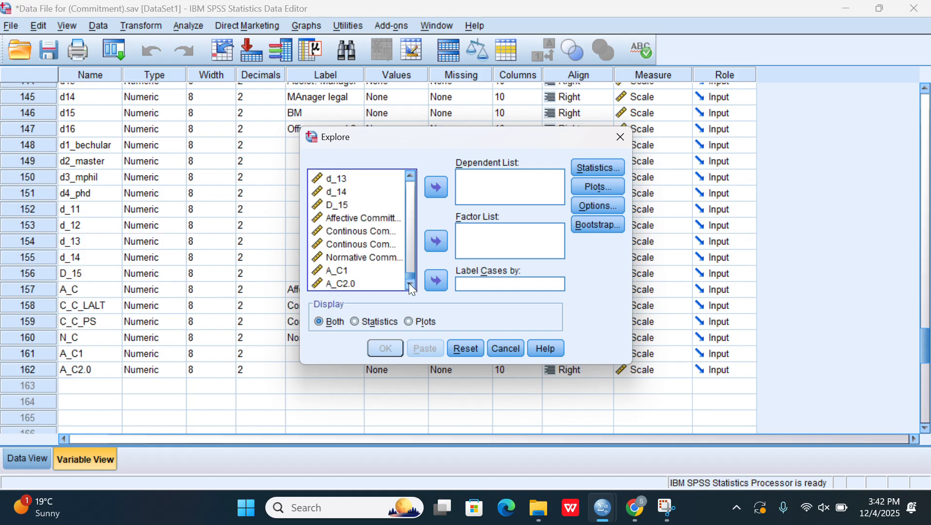
pyautogui.click(396, 221)
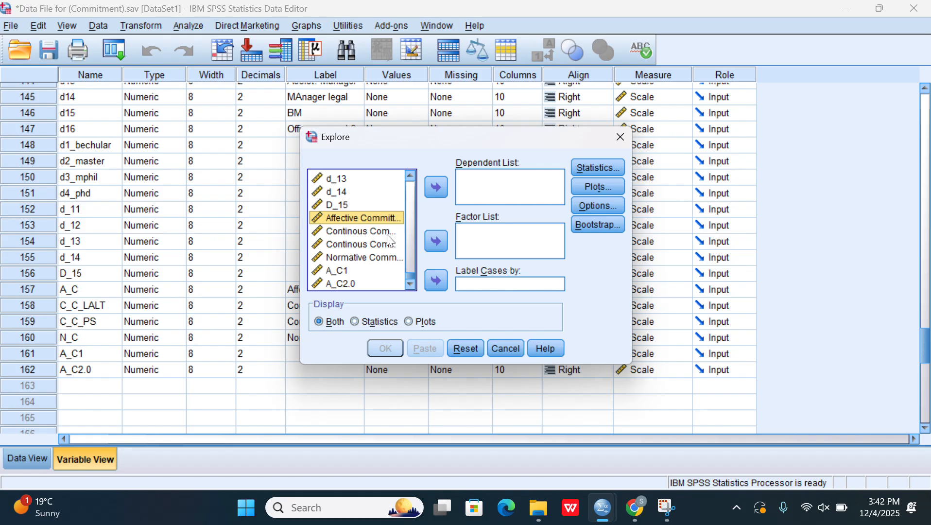
pyautogui.click(434, 189)
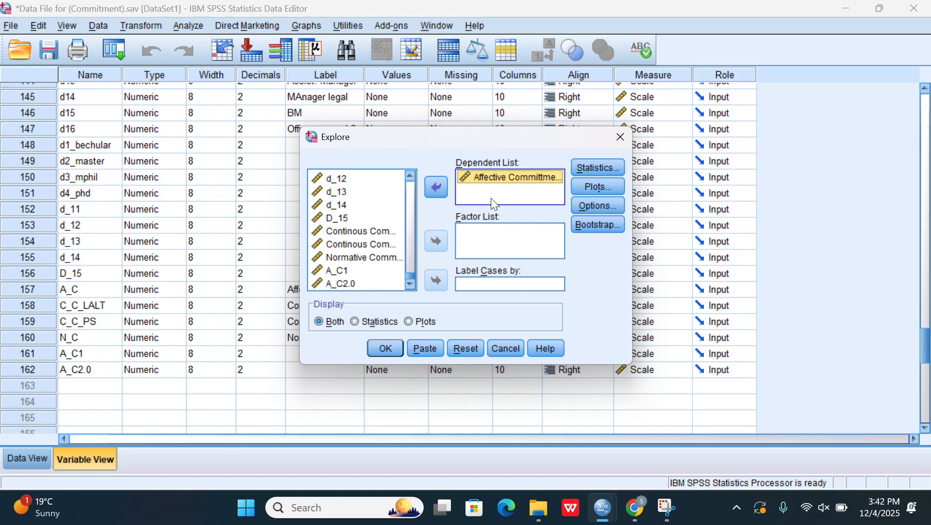
# Include outliers in the Explore statistics, keep the default plots, and run the analysis on Affective Committment
pyautogui.click(601, 168)
pyautogui.click(386, 260)
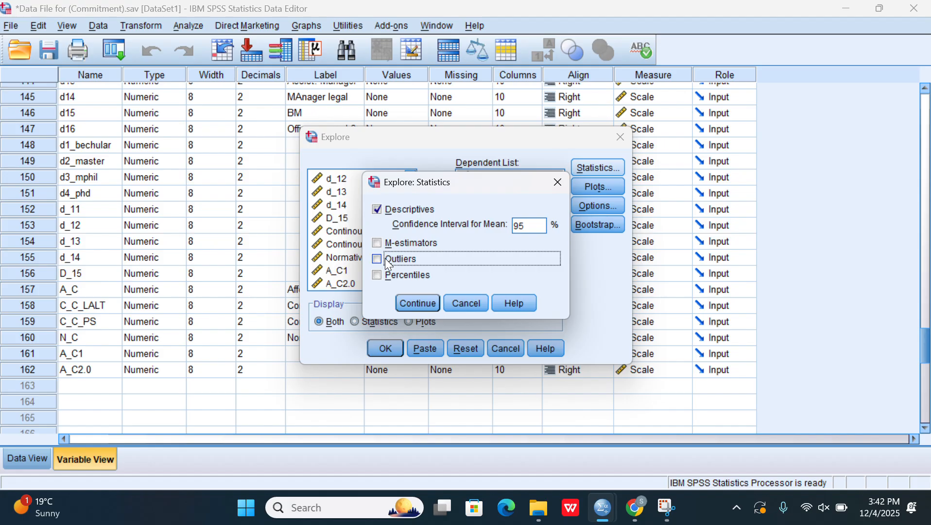
pyautogui.click(415, 303)
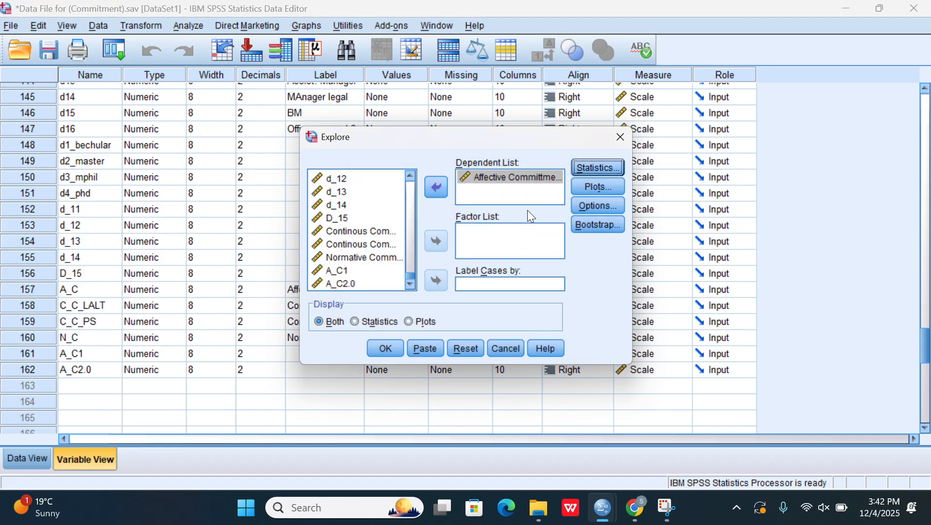
pyautogui.click(593, 192)
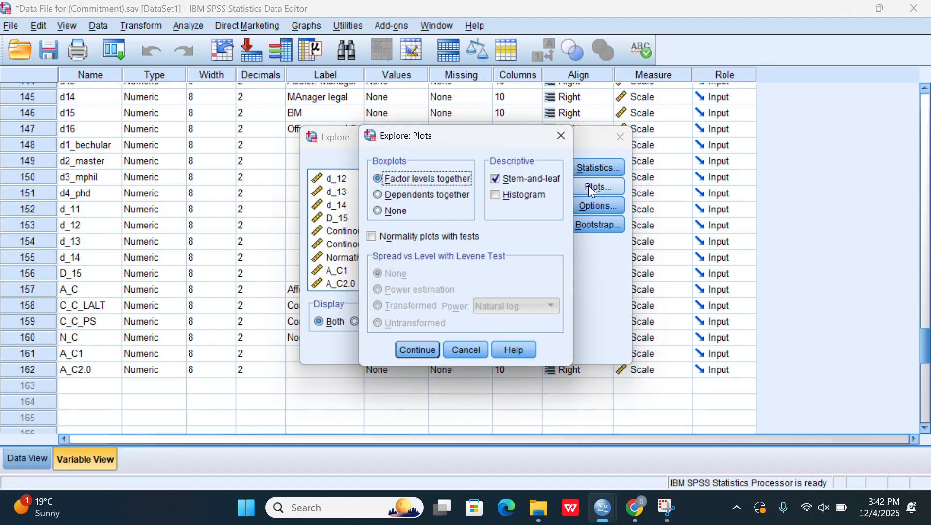
pyautogui.click(560, 138)
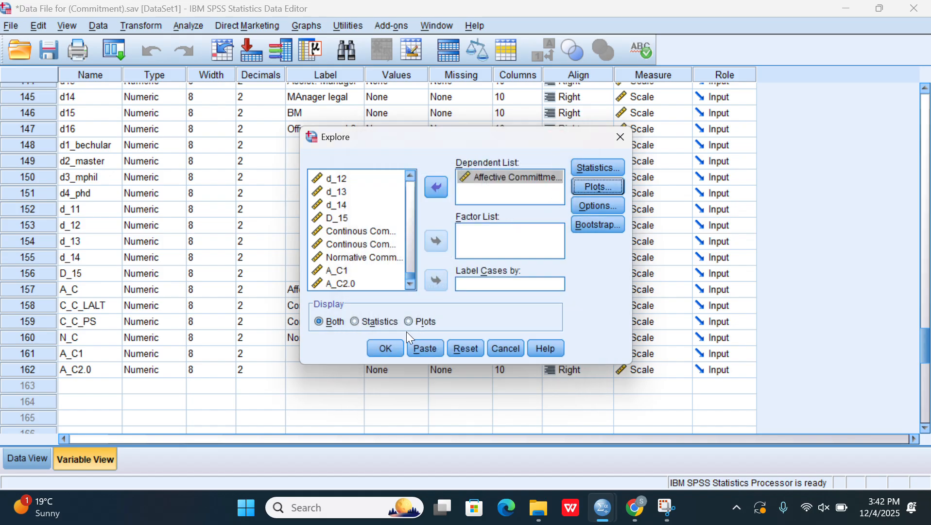
pyautogui.click(385, 348)
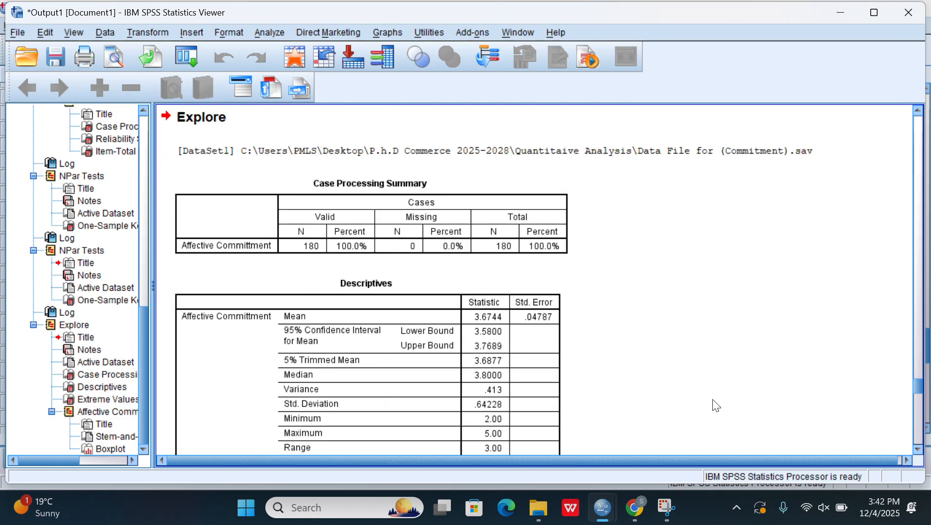
pyautogui.scroll(-10, 923, 455)
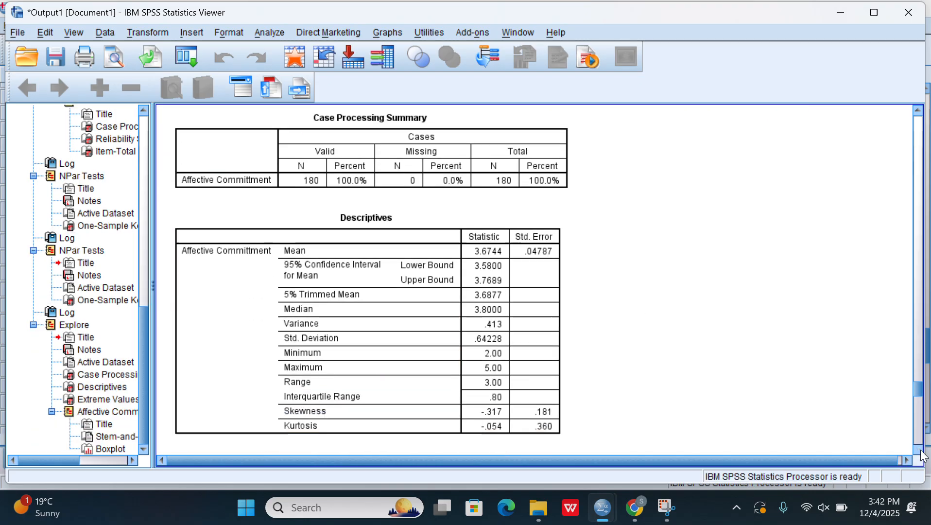
pyautogui.scroll(-10, 922, 455)
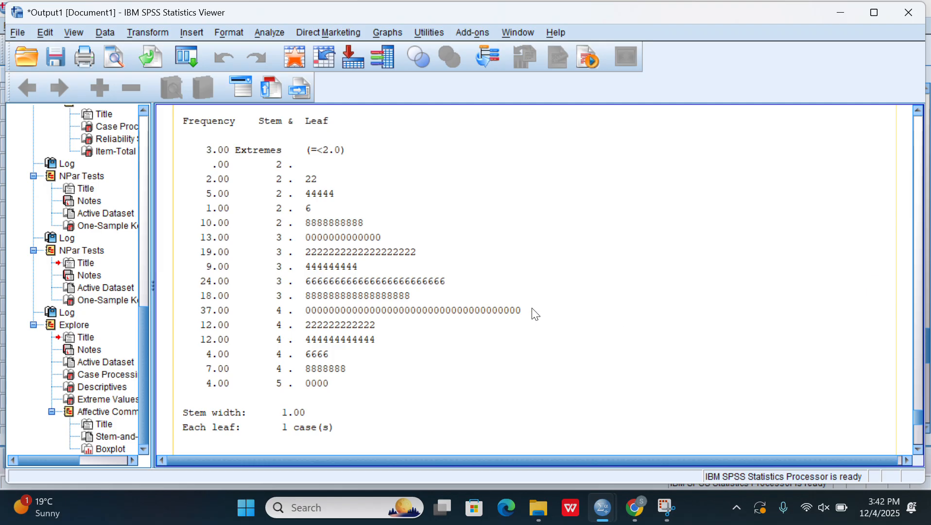
# Examine the stem-and-leaf plot and boxplot of Affective Committment for extreme cases
pyautogui.click(734, 253)
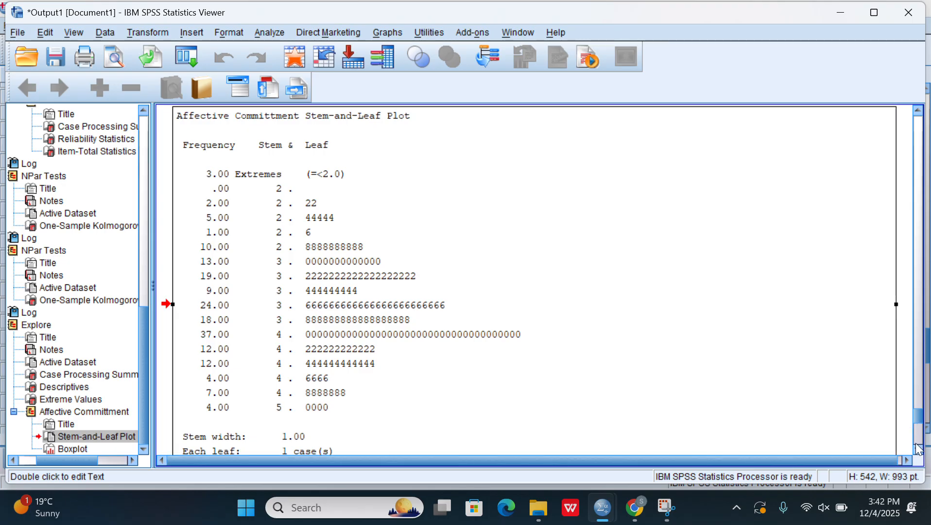
pyautogui.scroll(-5, 918, 449)
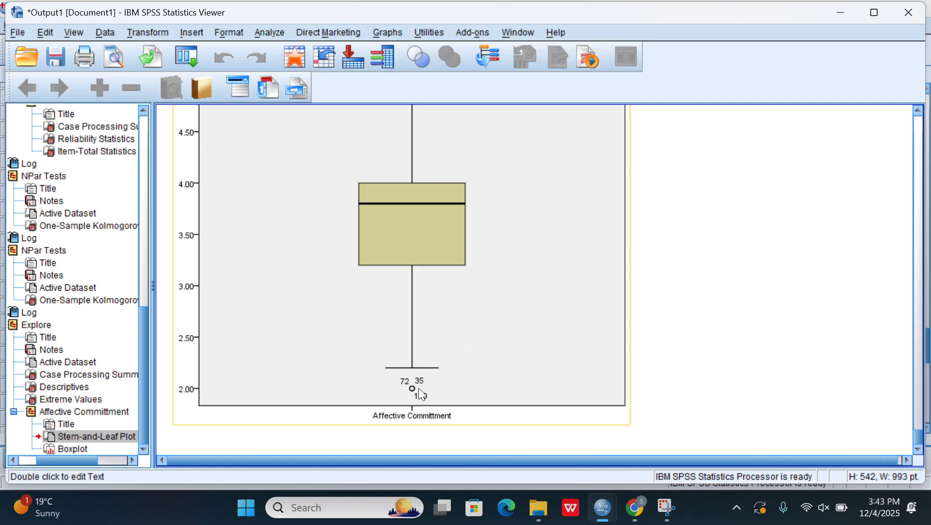
pyautogui.click(918, 111)
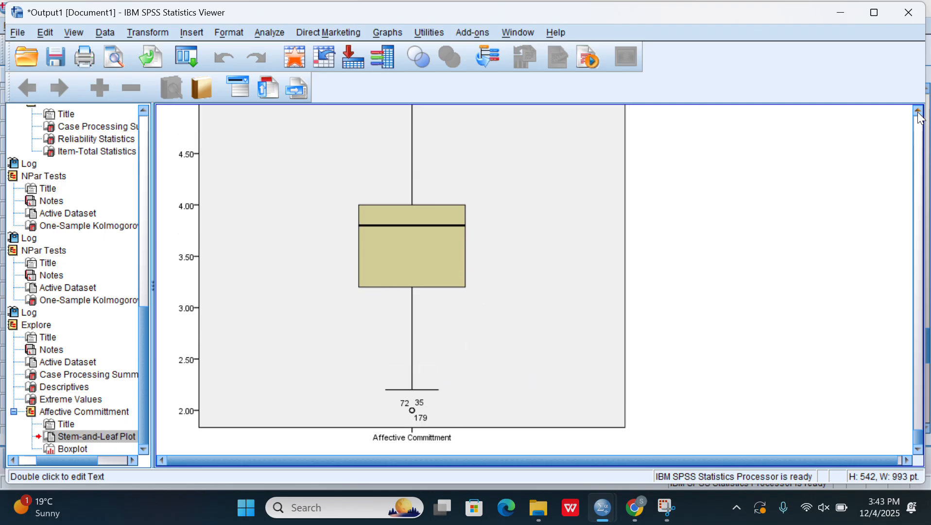
pyautogui.click(918, 111)
pyautogui.click(919, 112)
pyautogui.click(919, 111)
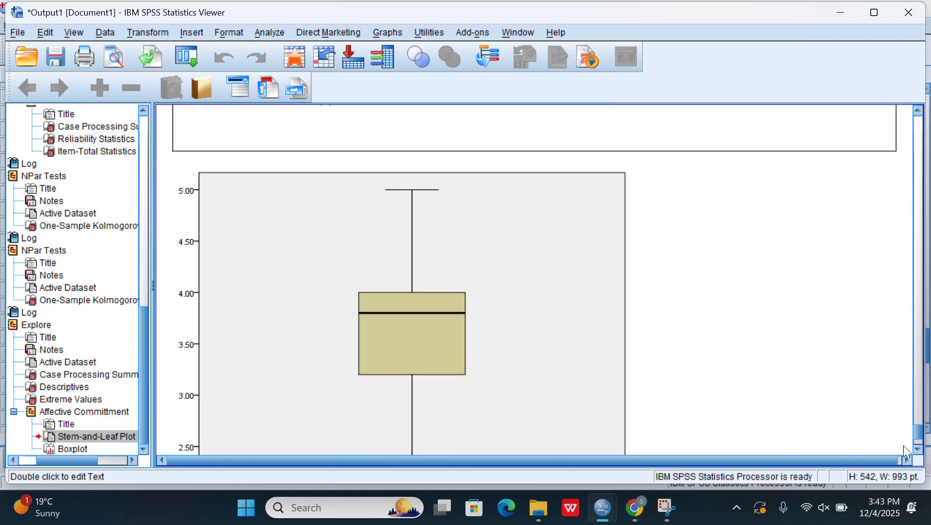
pyautogui.click(919, 450)
pyautogui.click(918, 449)
pyautogui.click(919, 450)
pyautogui.click(919, 450)
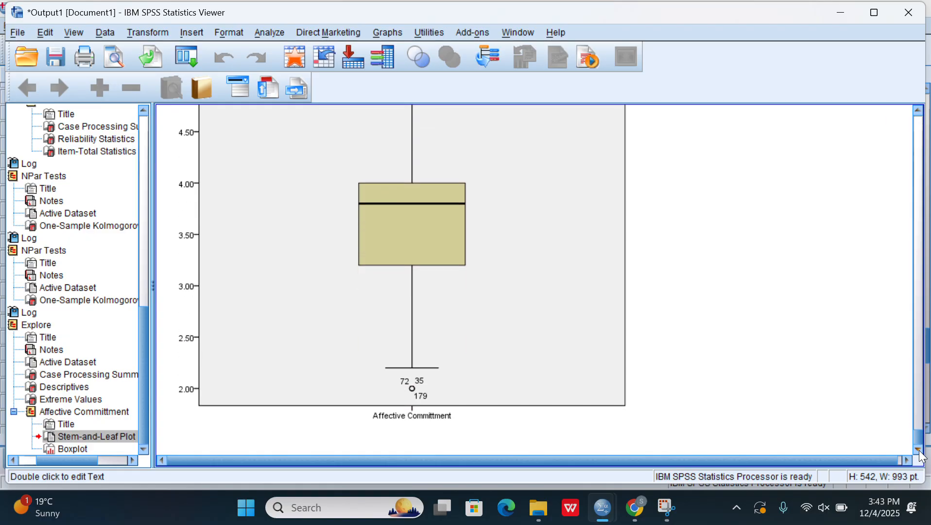
pyautogui.click(602, 402)
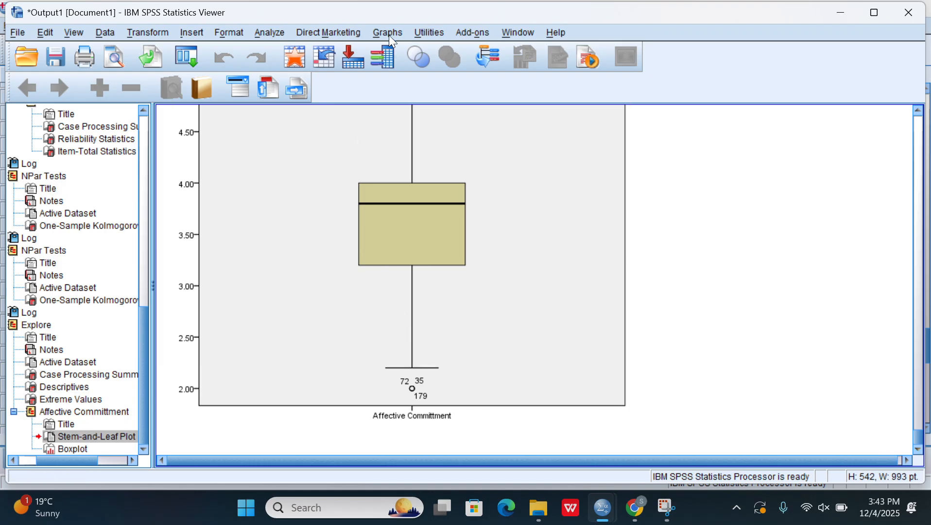
# Return to the Data Editor, reopen the Explore analysis and reset its settings
pyautogui.hotkey('alt', 'Tab')
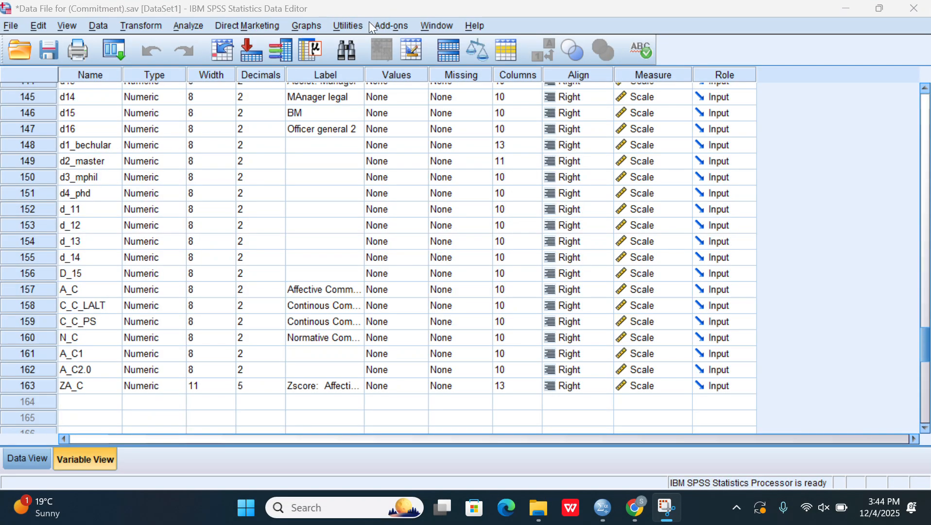
pyautogui.click(187, 27)
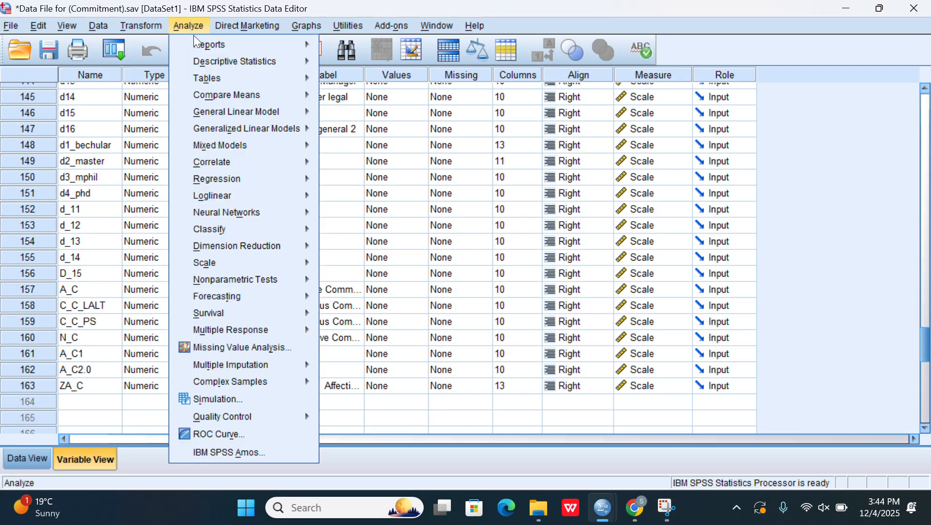
pyautogui.moveTo(290, 61)
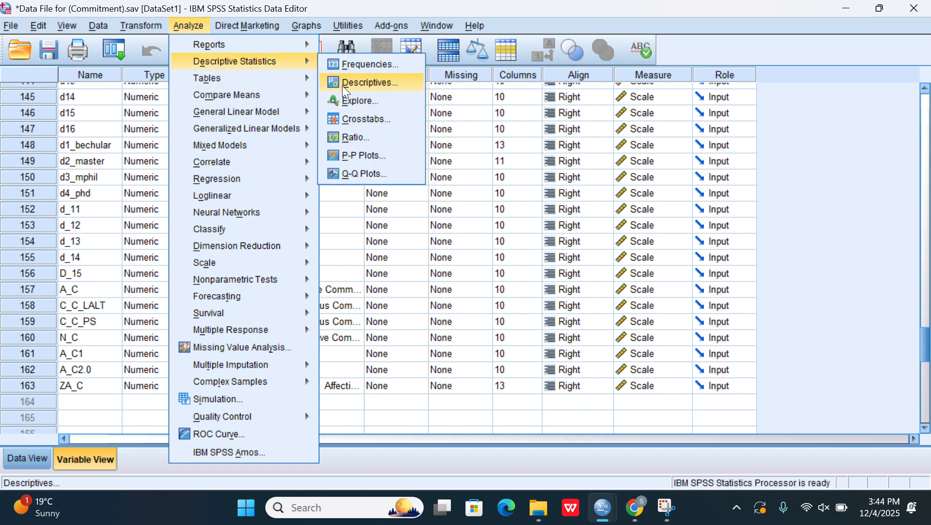
pyautogui.click(348, 99)
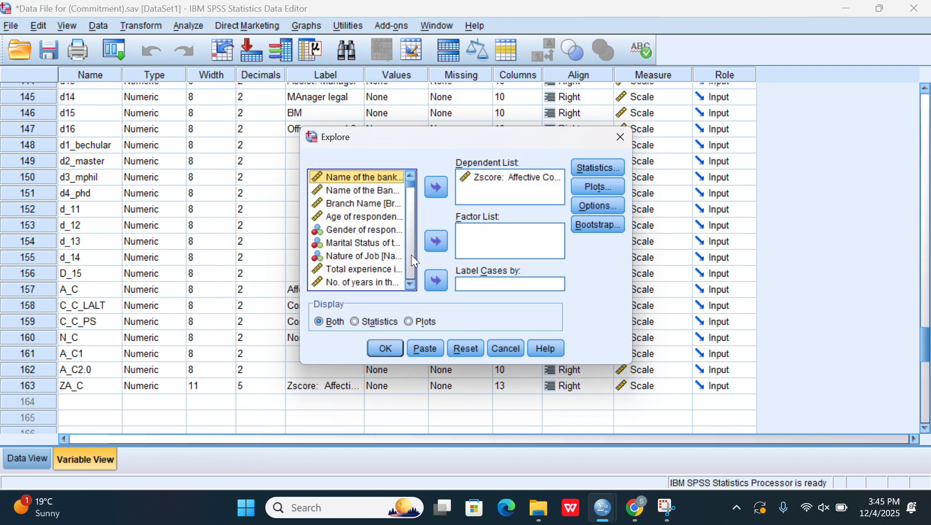
pyautogui.click(465, 349)
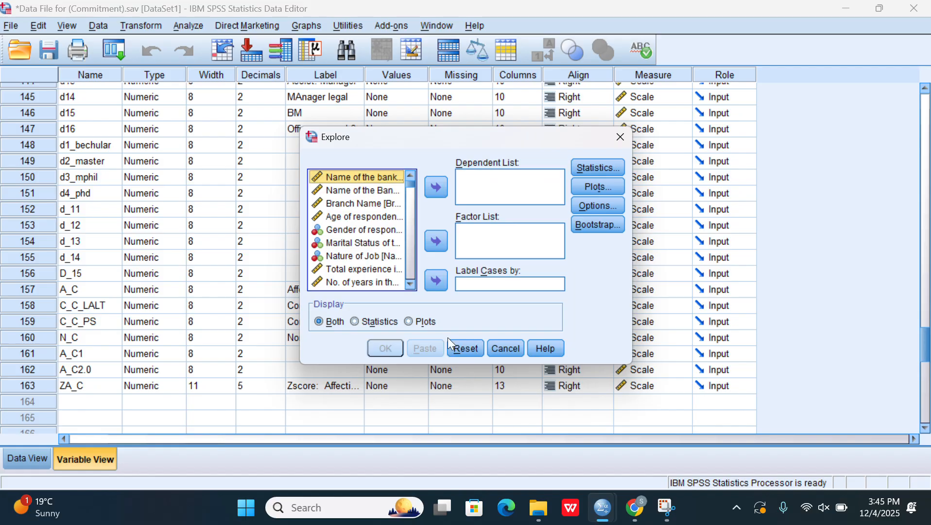
# Run Explore with Normative Committment as the dependent variable and inspect its boxplot in the maximized output window
pyautogui.scroll(-15, 411, 270)
pyautogui.scroll(-20, 411, 268)
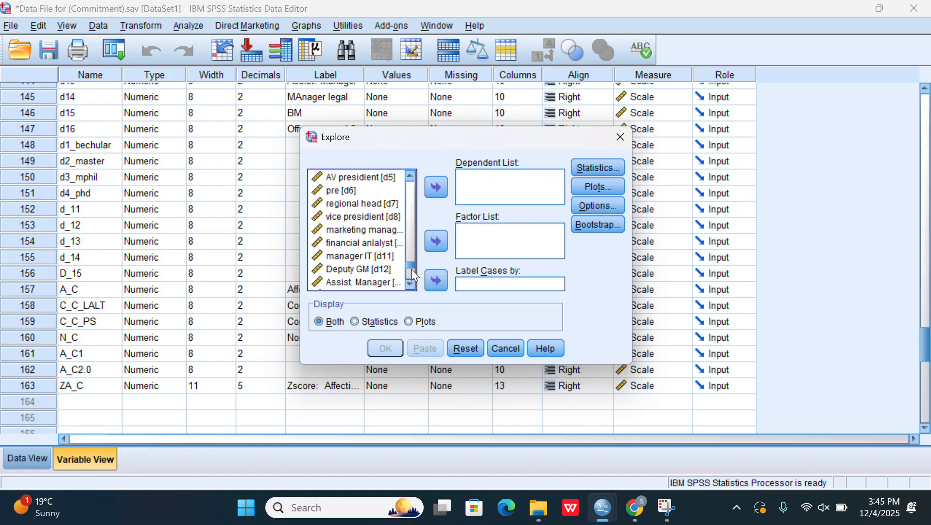
pyautogui.scroll(-6, 415, 283)
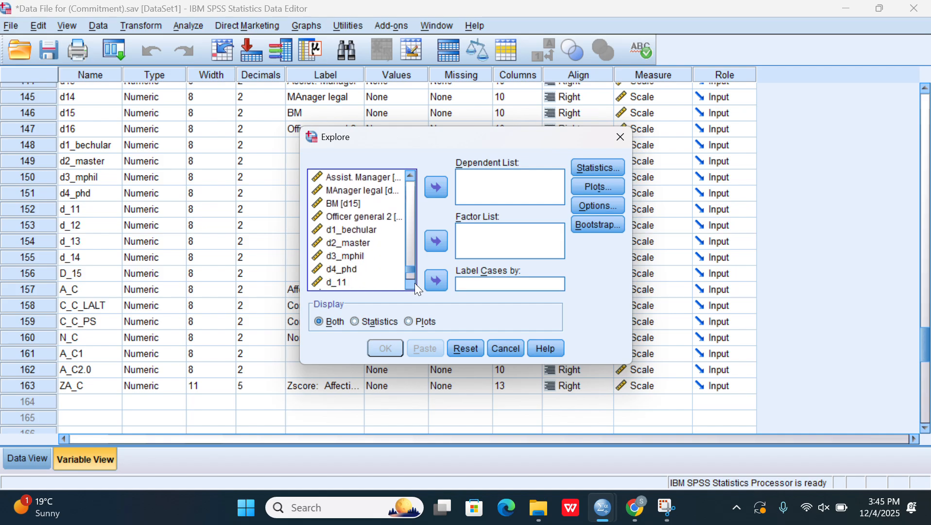
pyautogui.click(371, 256)
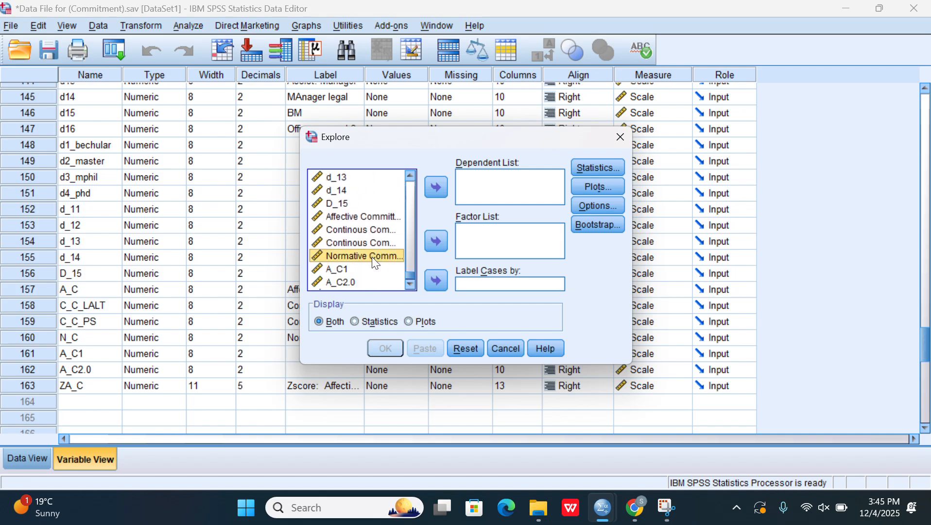
pyautogui.click(435, 186)
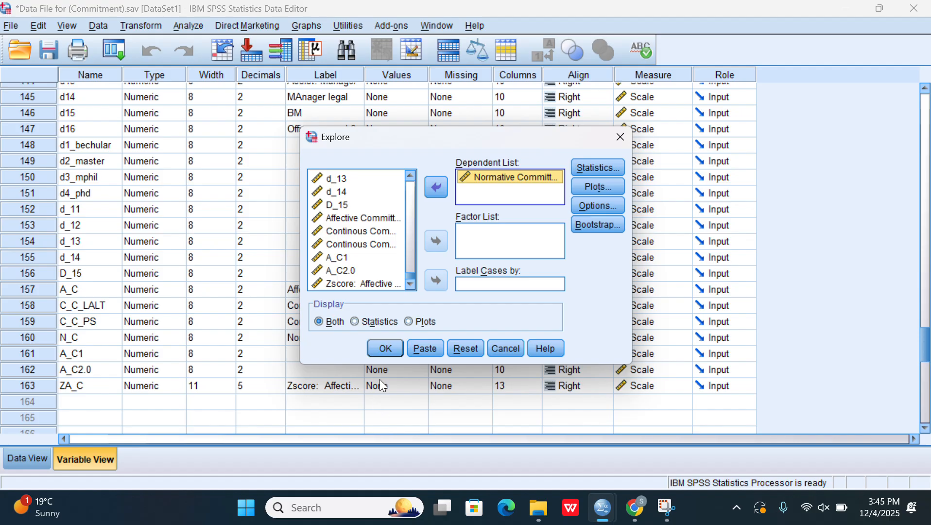
pyautogui.click(395, 345)
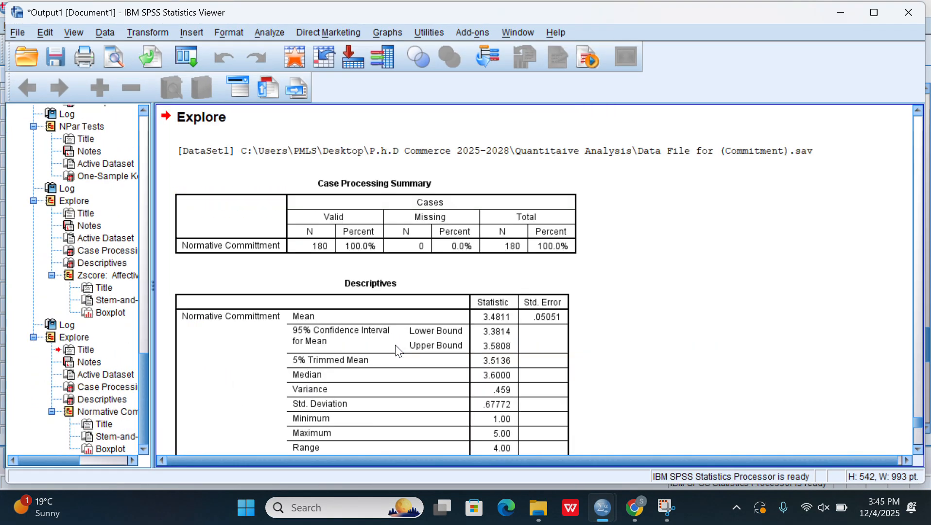
pyautogui.click(918, 449)
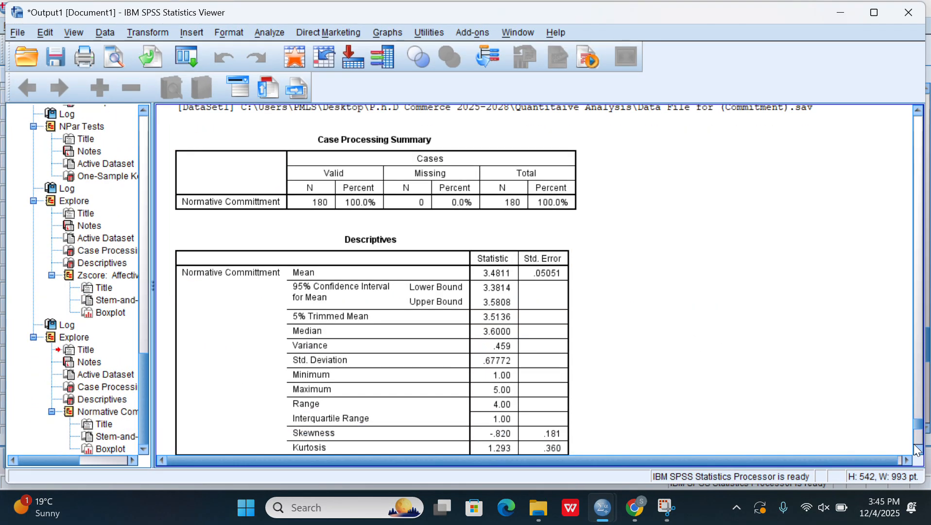
pyautogui.scroll(-5, 918, 449)
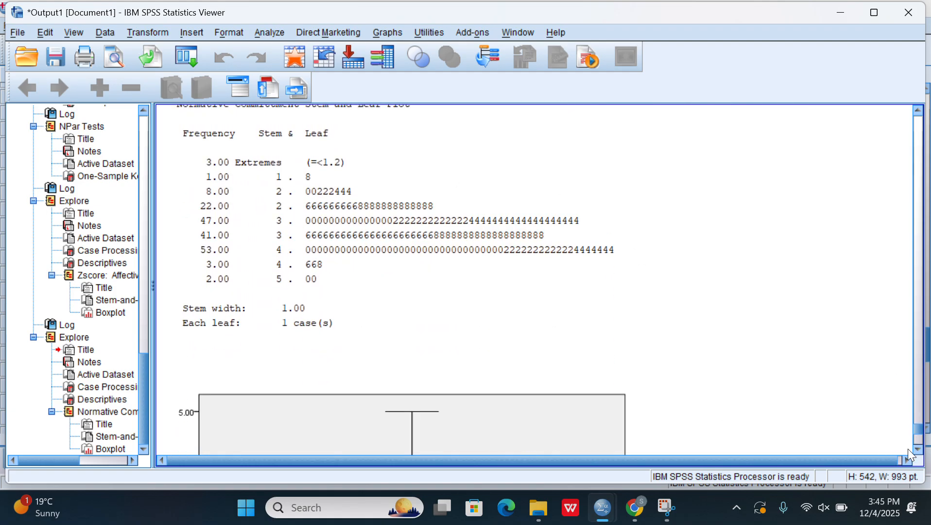
pyautogui.click(919, 442)
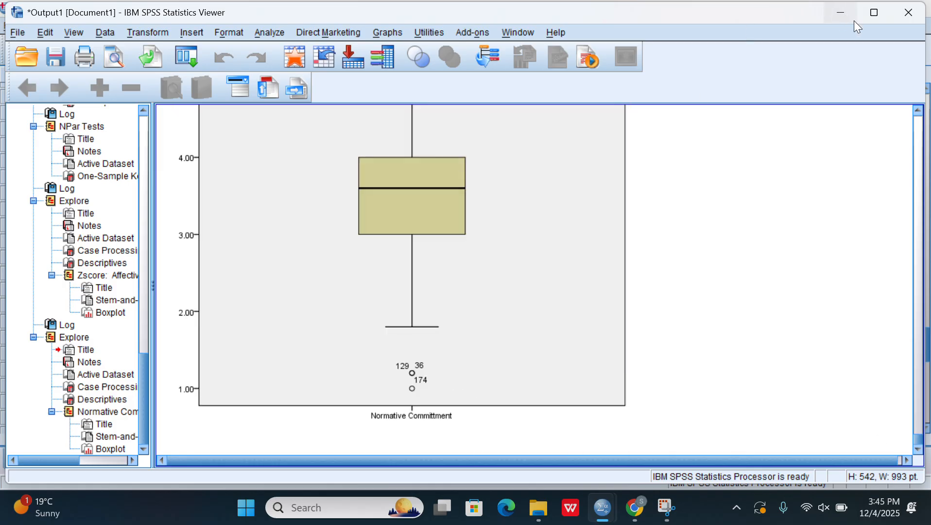
pyautogui.click(873, 14)
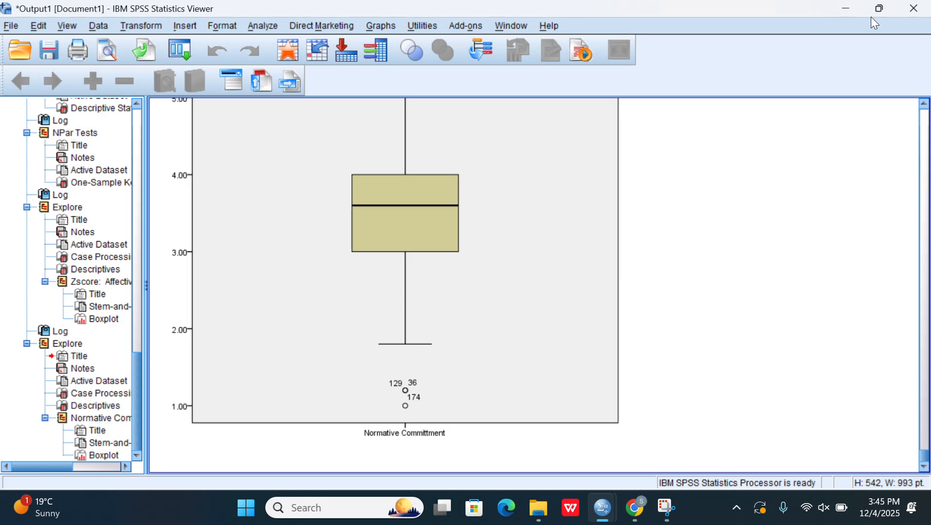
# Return to the Data Editor, open the Descriptives analysis and reset its settings
pyautogui.click(846, 8)
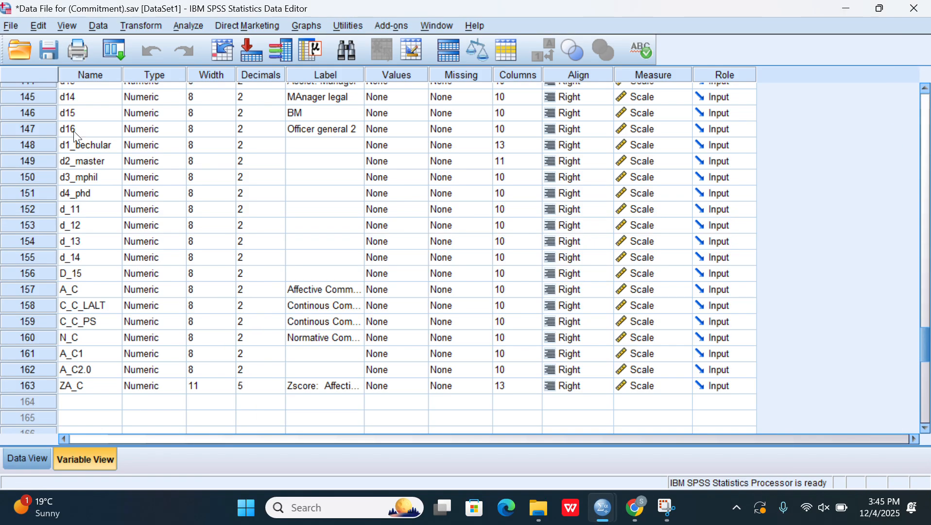
pyautogui.click(188, 24)
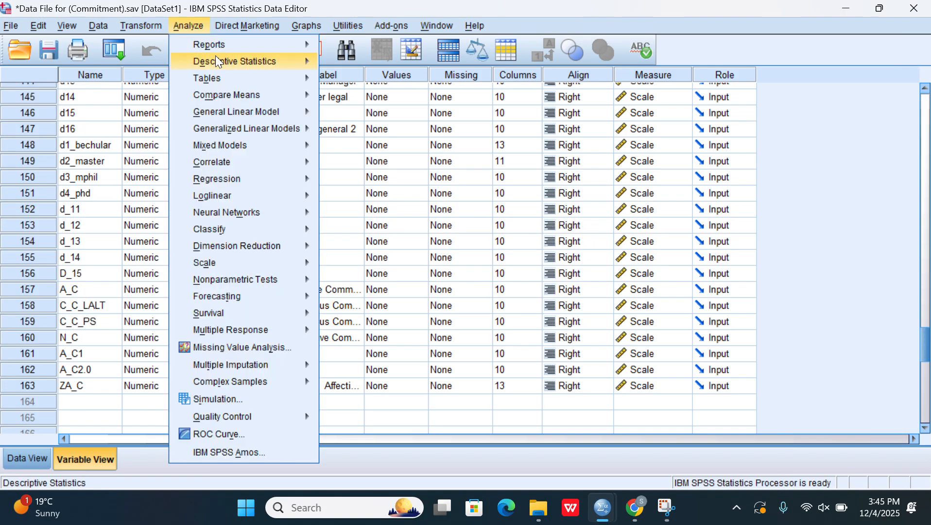
pyautogui.moveTo(219, 62)
pyautogui.click(353, 84)
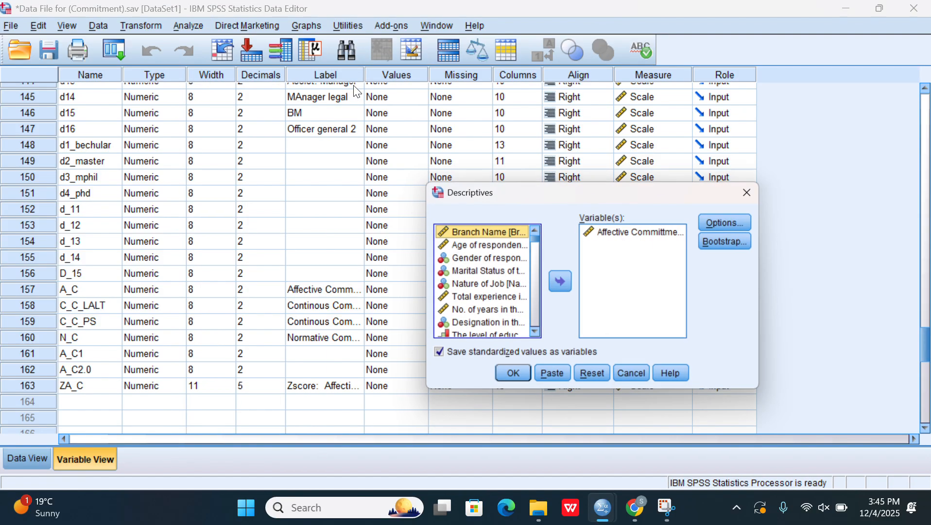
pyautogui.click(587, 372)
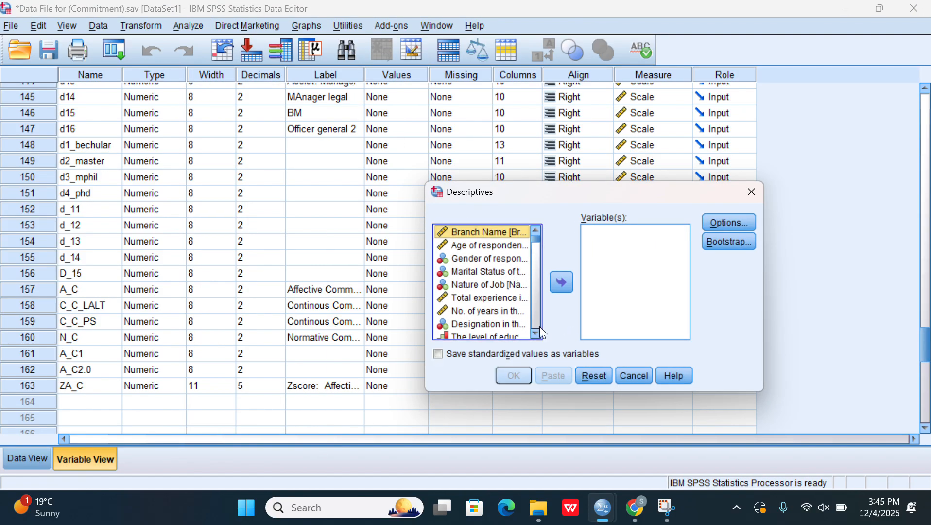
# Run Descriptives on Normative Committment with standardized values saved as variables
pyautogui.scroll(-20, 534, 319)
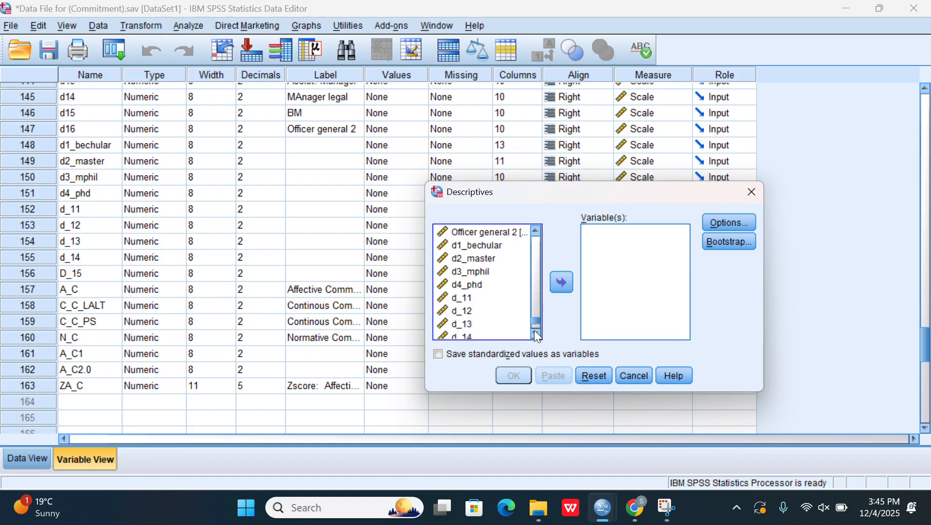
pyautogui.scroll(-8, 535, 335)
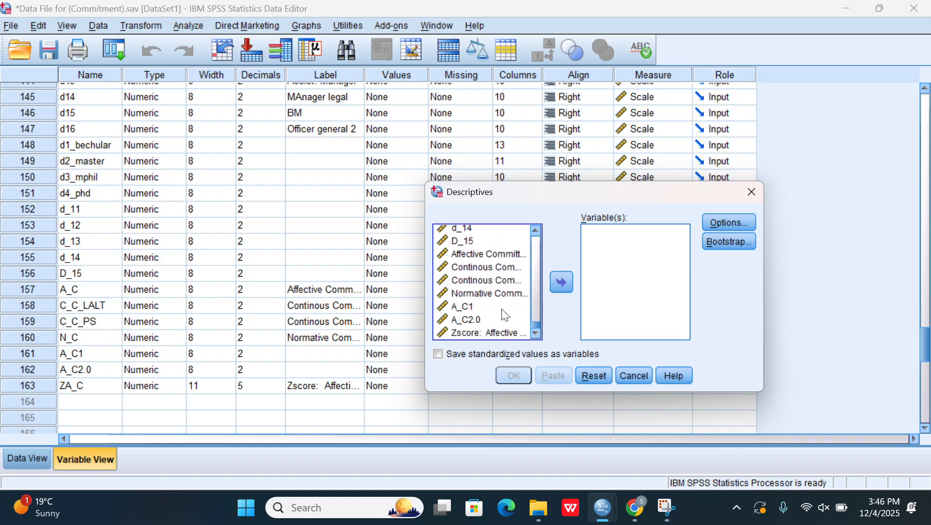
pyautogui.click(501, 294)
pyautogui.click(558, 286)
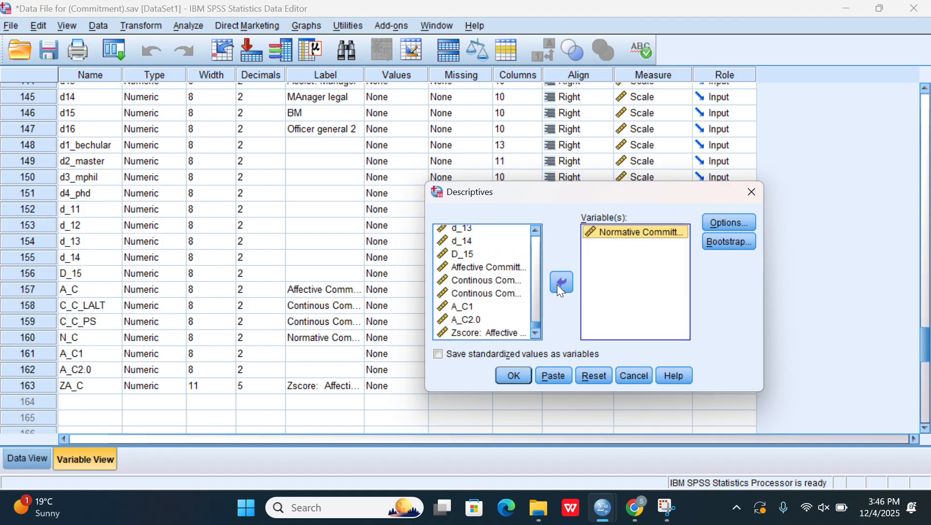
pyautogui.click(515, 349)
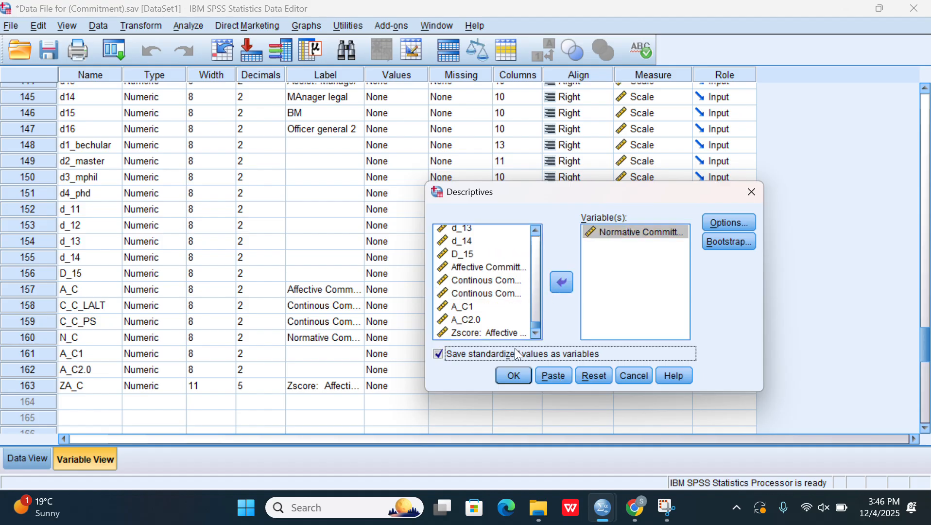
pyautogui.click(514, 368)
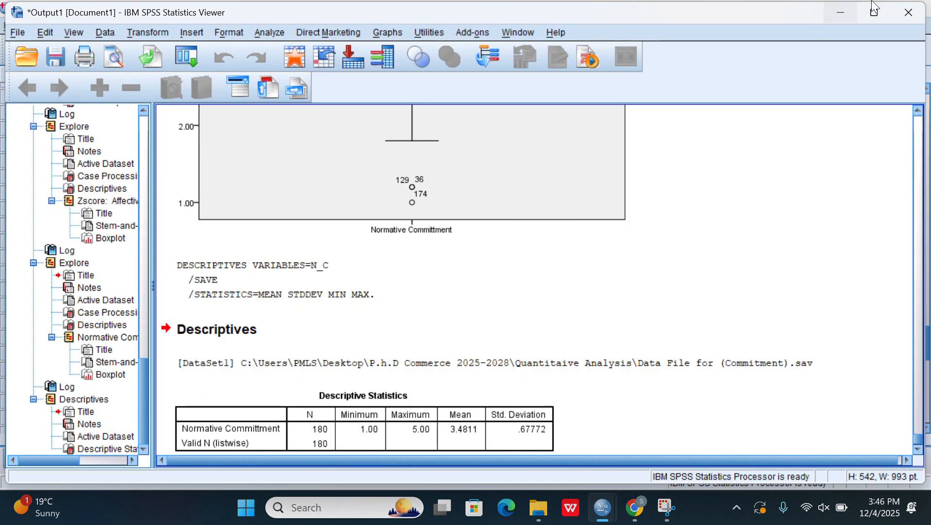
# Return to the Data Editor, reopen the Explore analysis and clear its previous settings
pyautogui.click(832, 11)
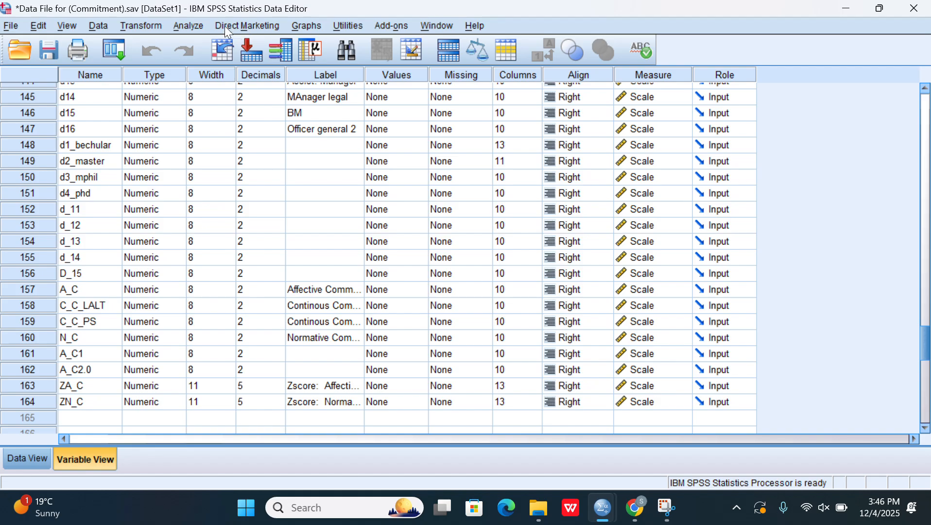
pyautogui.click(206, 24)
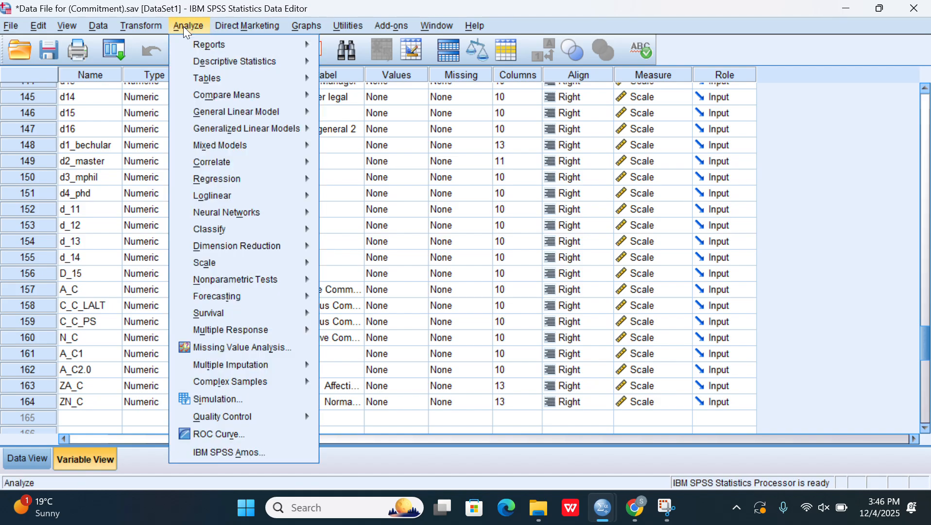
pyautogui.moveTo(217, 79)
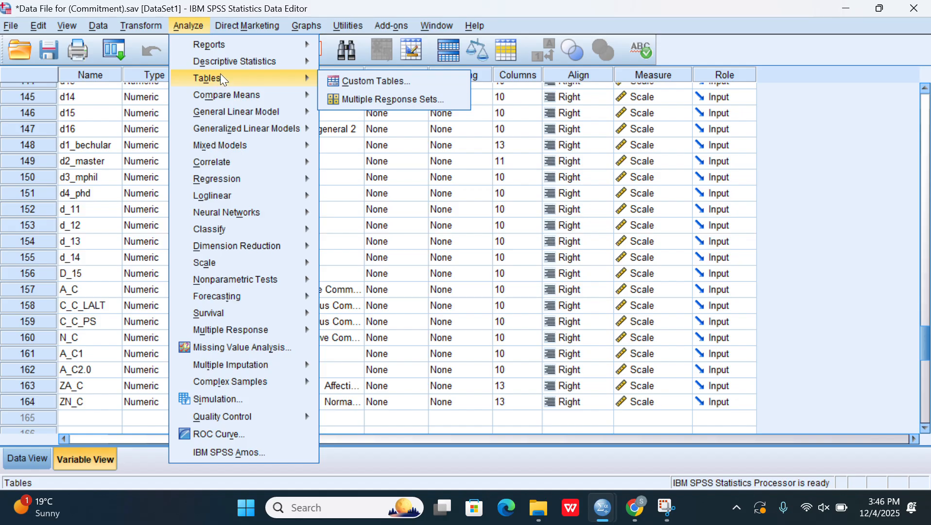
pyautogui.moveTo(300, 62)
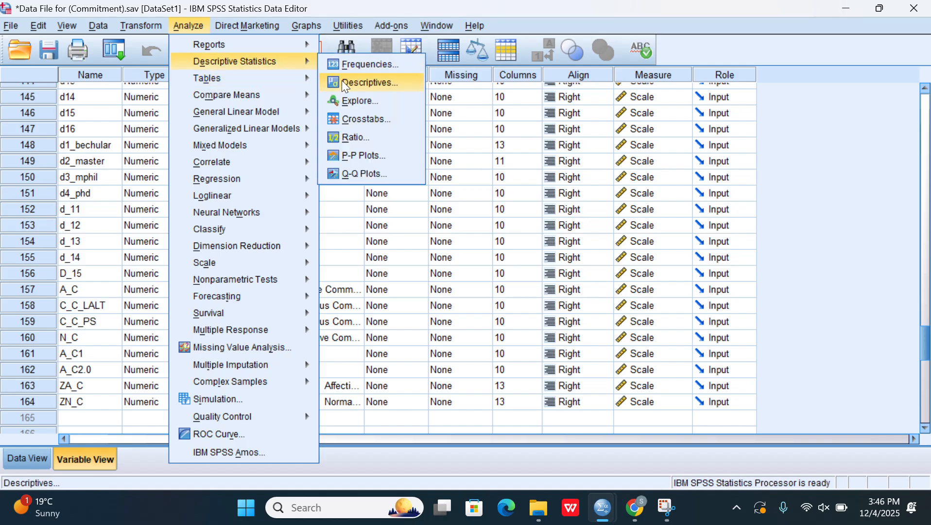
pyautogui.click(345, 99)
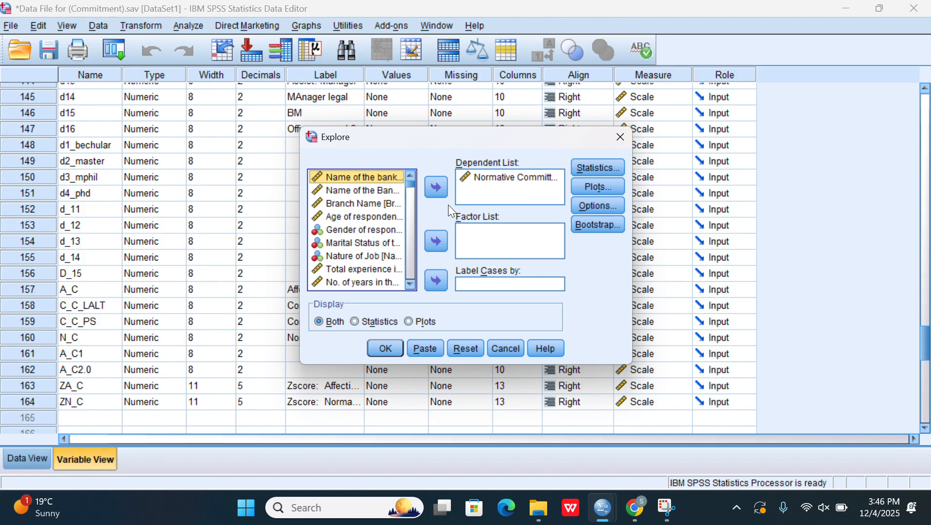
pyautogui.click(464, 348)
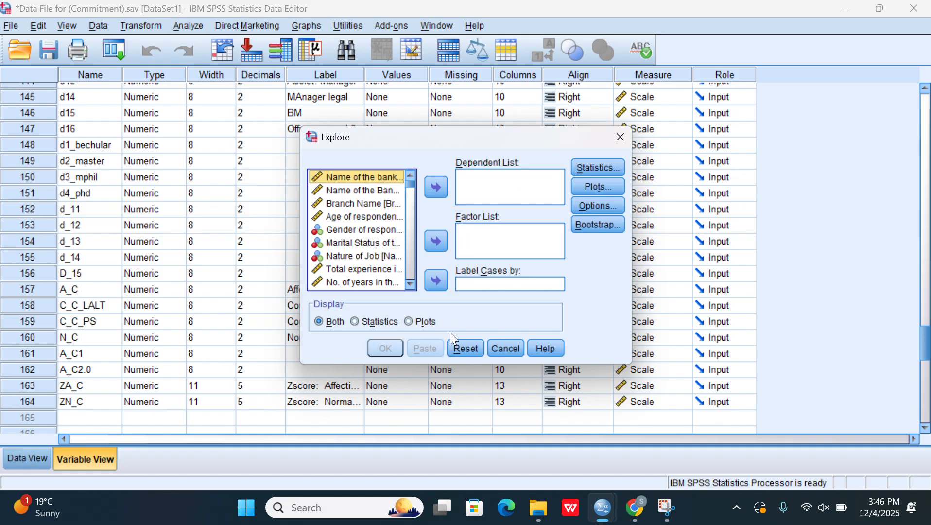
# Run Explore with Zscore: Normative Committment as the dependent variable and inspect its boxplot for outliers
pyautogui.scroll(-15, 410, 271)
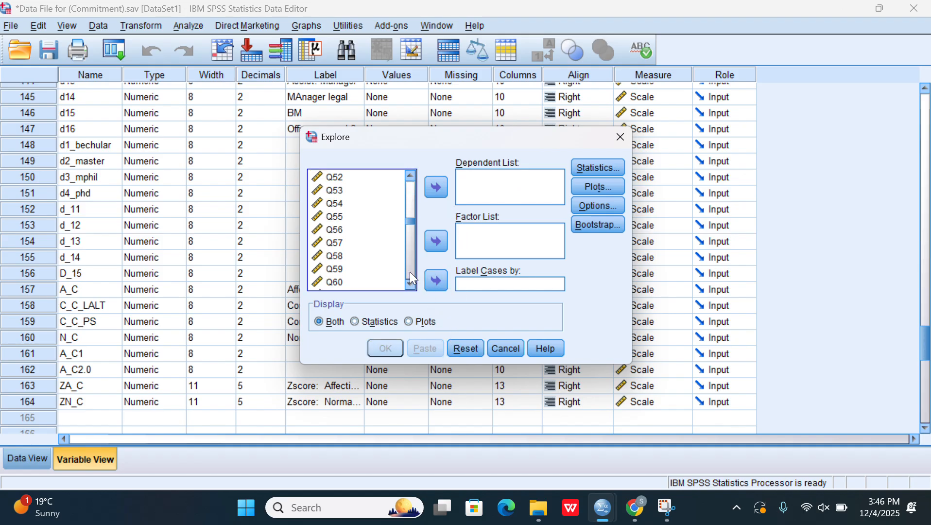
pyautogui.scroll(-3, 410, 277)
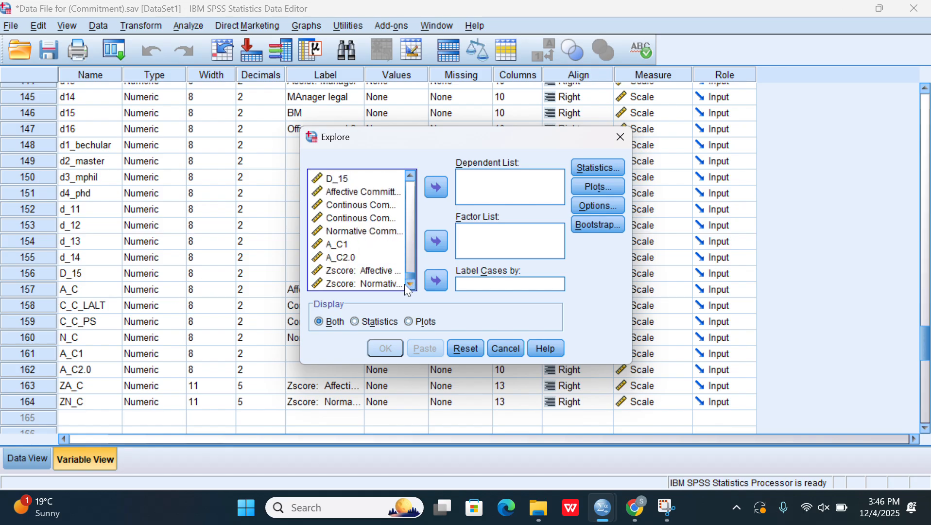
pyautogui.click(387, 283)
pyautogui.click(436, 186)
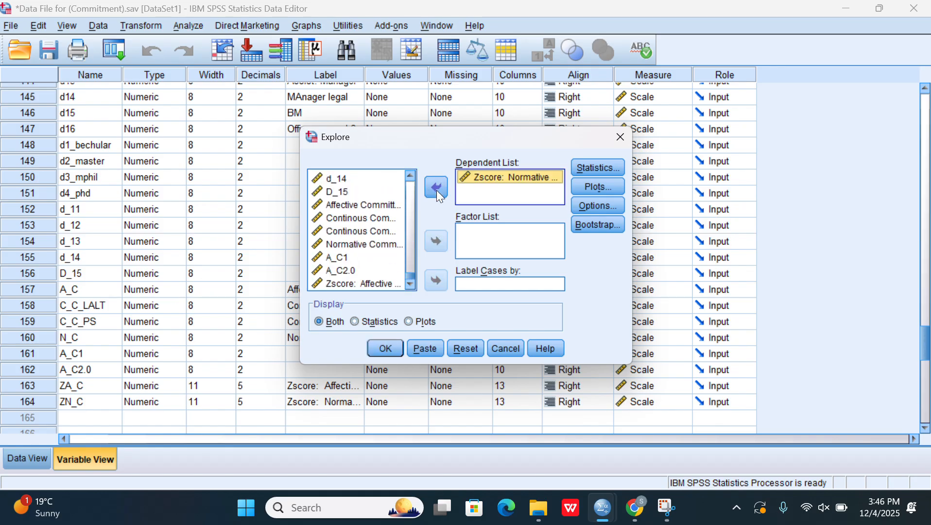
pyautogui.click(384, 346)
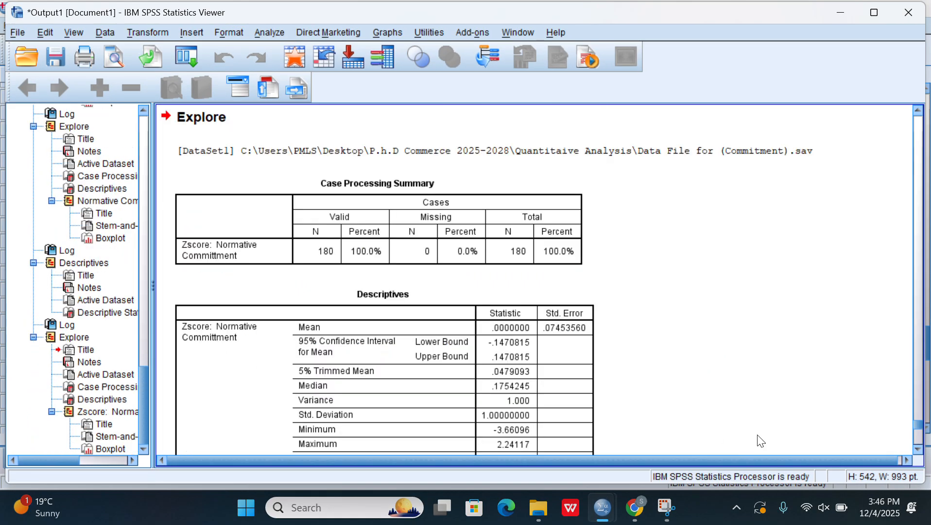
pyautogui.click(918, 452)
pyautogui.click(918, 453)
pyautogui.scroll(-5, 918, 454)
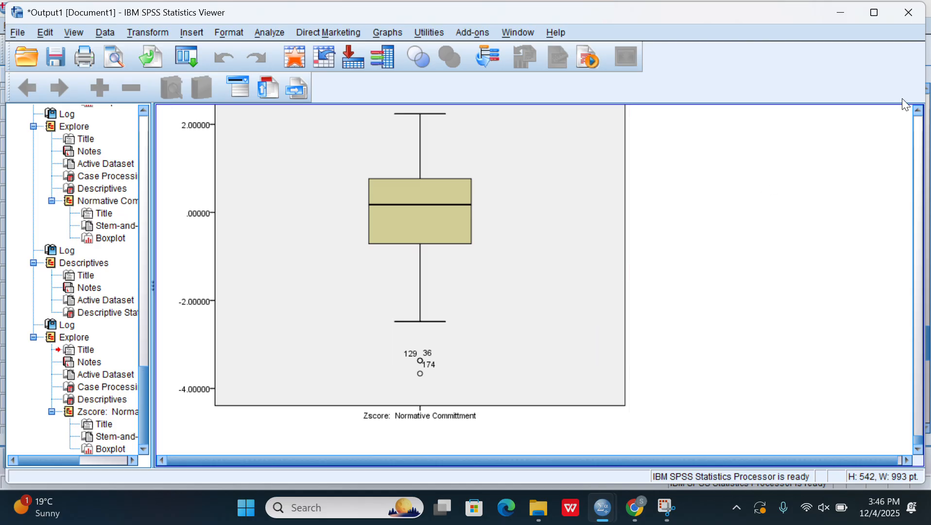
# Review the earlier output back through the Normative Committment and Affective Committment results to the raw Affective Committment boxplot
pyautogui.click(917, 122)
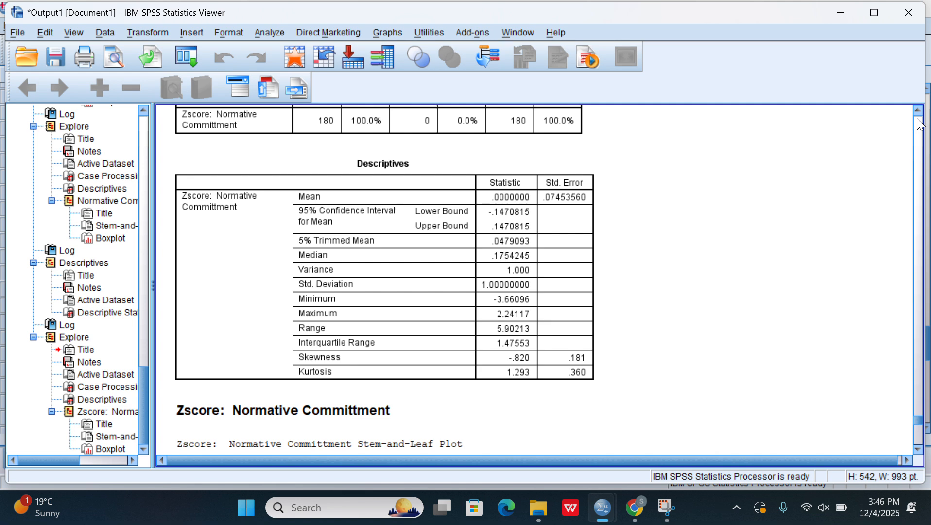
pyautogui.click(920, 116)
pyautogui.scroll(15, 920, 117)
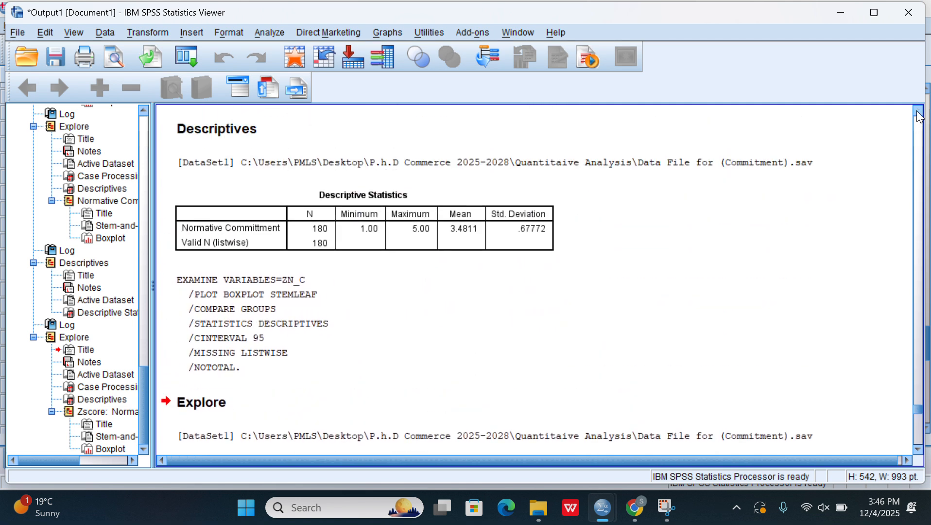
pyautogui.scroll(12, 920, 116)
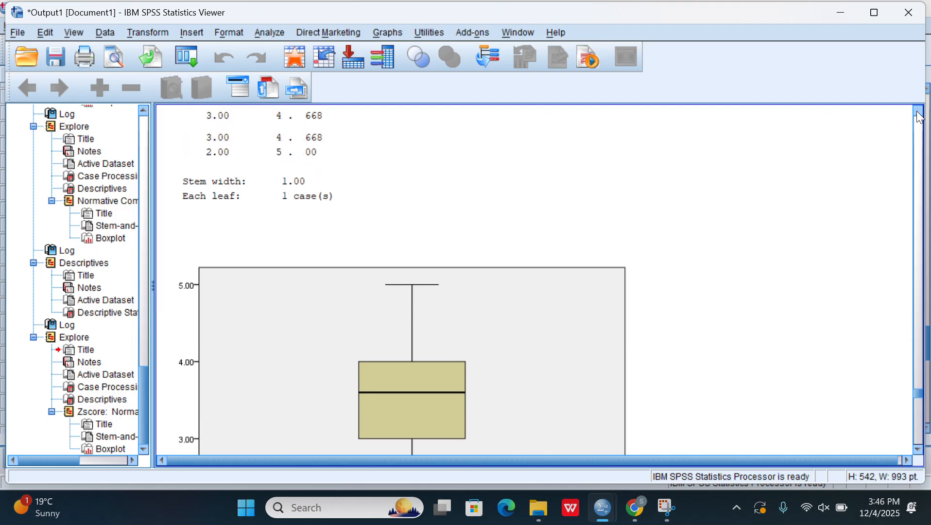
pyautogui.scroll(12, 919, 116)
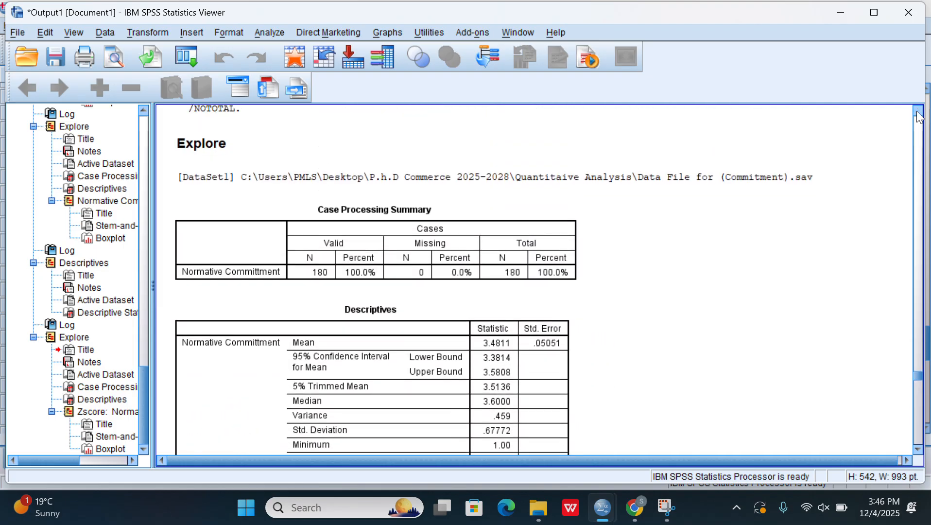
pyautogui.scroll(12, 920, 117)
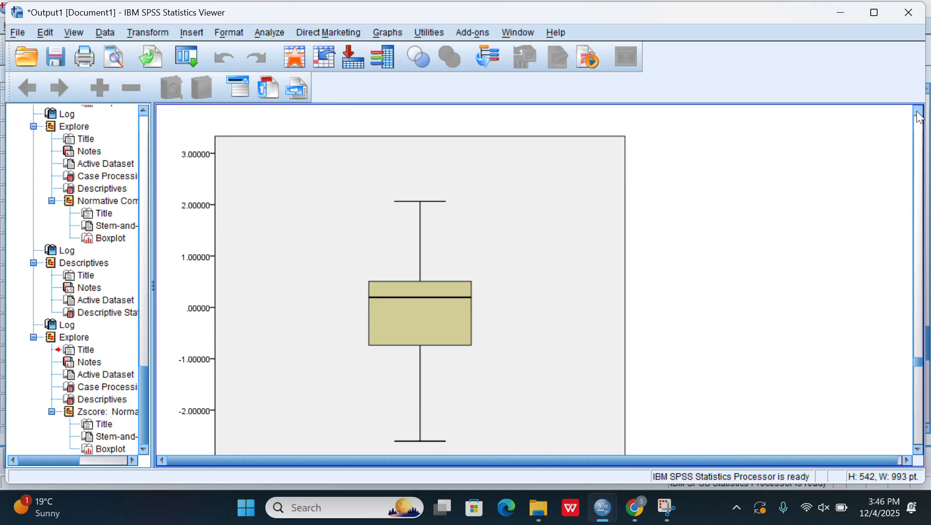
pyautogui.scroll(12, 920, 116)
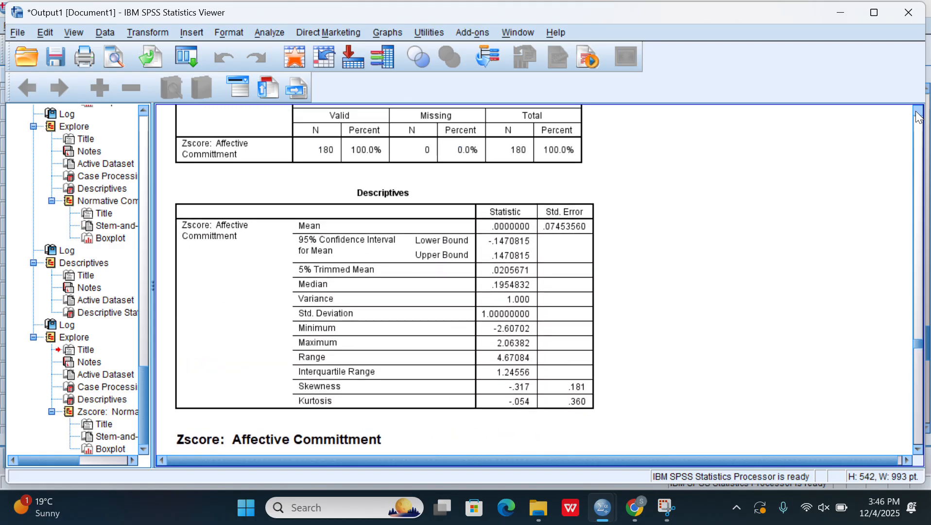
pyautogui.scroll(12, 920, 116)
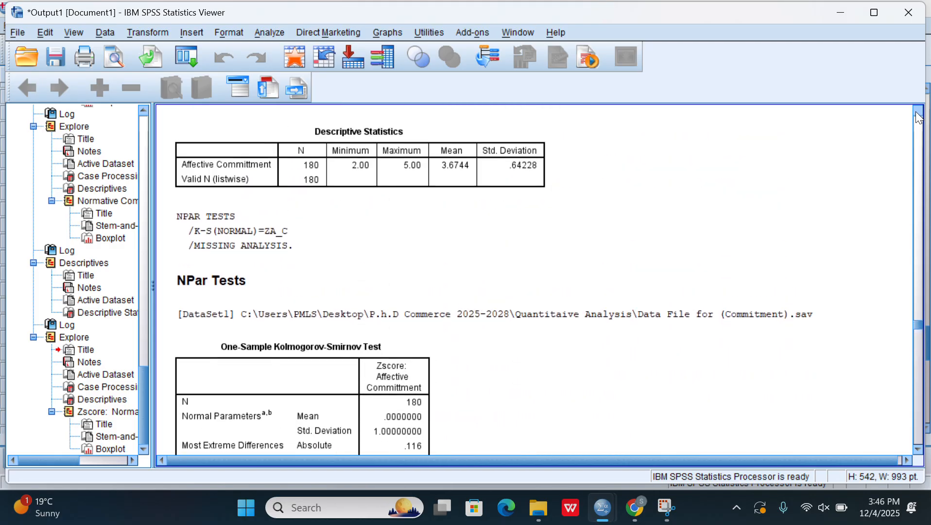
pyautogui.scroll(12, 920, 116)
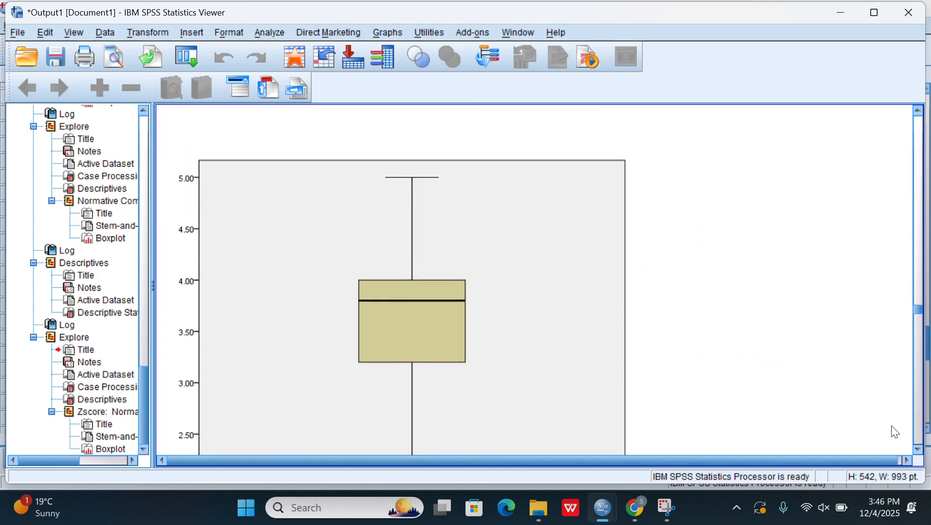
# Examine the standardized Affective Committment results and the Normative Committment stem-and-leaf plot, and return to the Data Editor
pyautogui.click(918, 449)
pyautogui.scroll(-15, 917, 454)
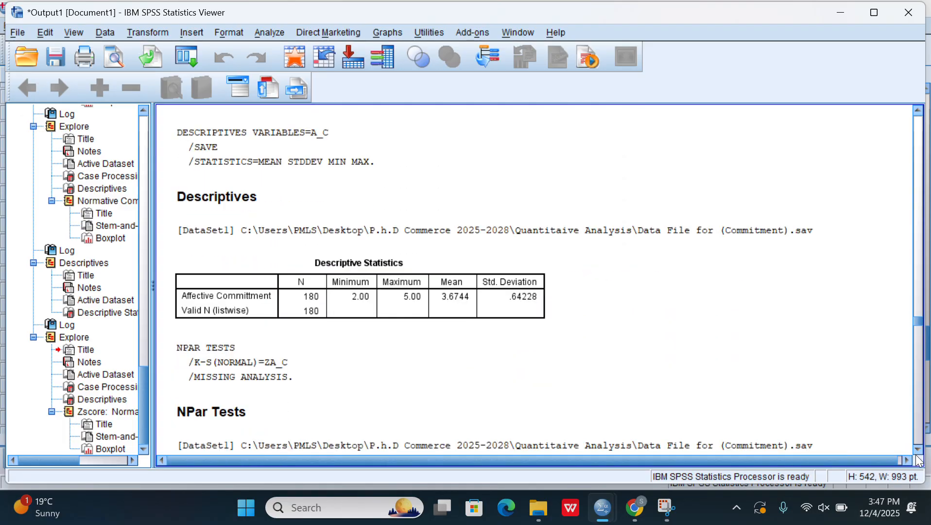
pyautogui.scroll(-12, 918, 452)
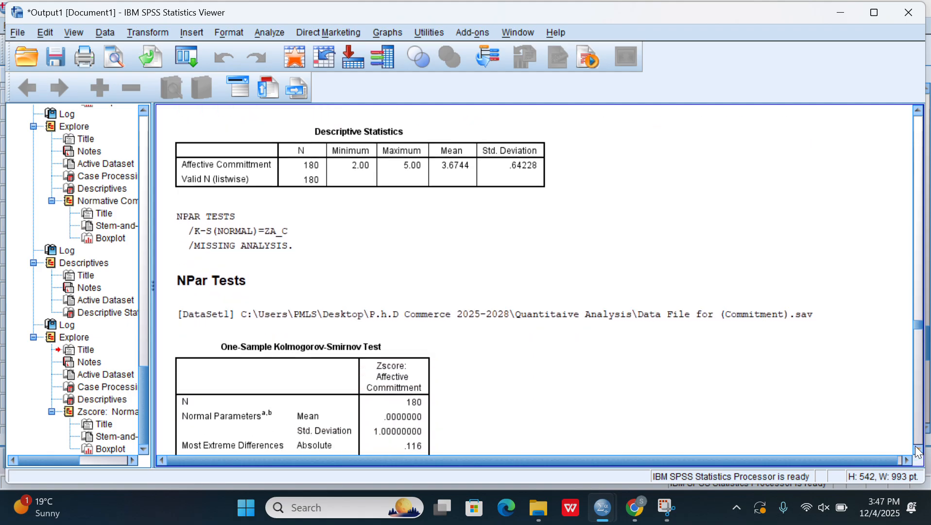
pyautogui.scroll(-14, 918, 452)
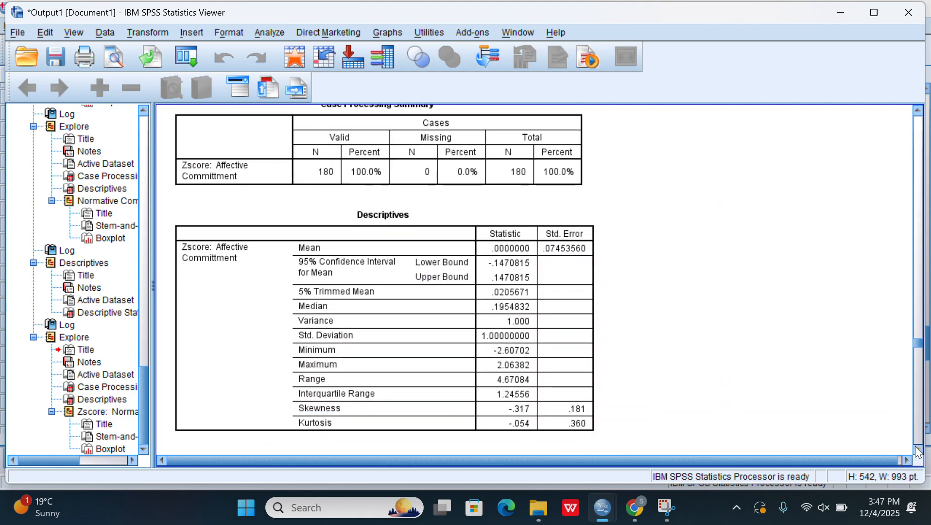
pyautogui.scroll(-14, 918, 452)
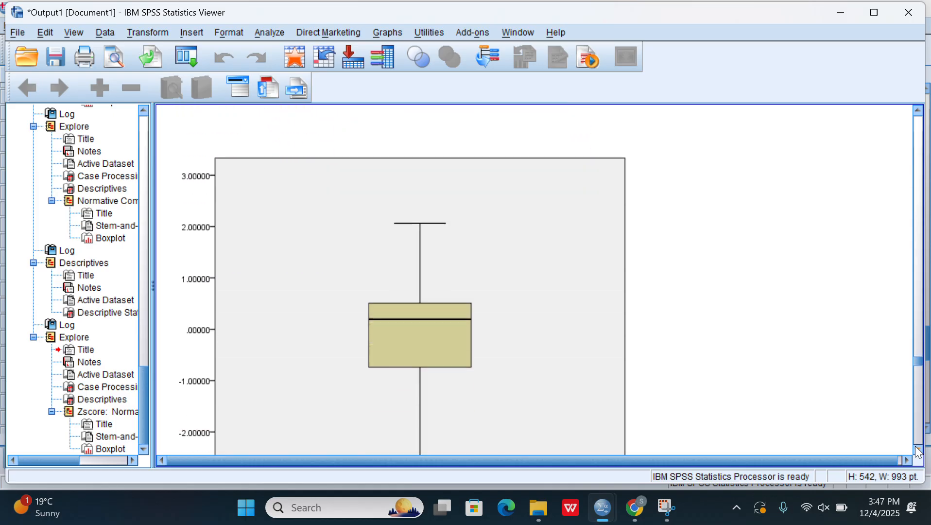
pyautogui.scroll(-4, 918, 451)
pyautogui.scroll(-14, 918, 451)
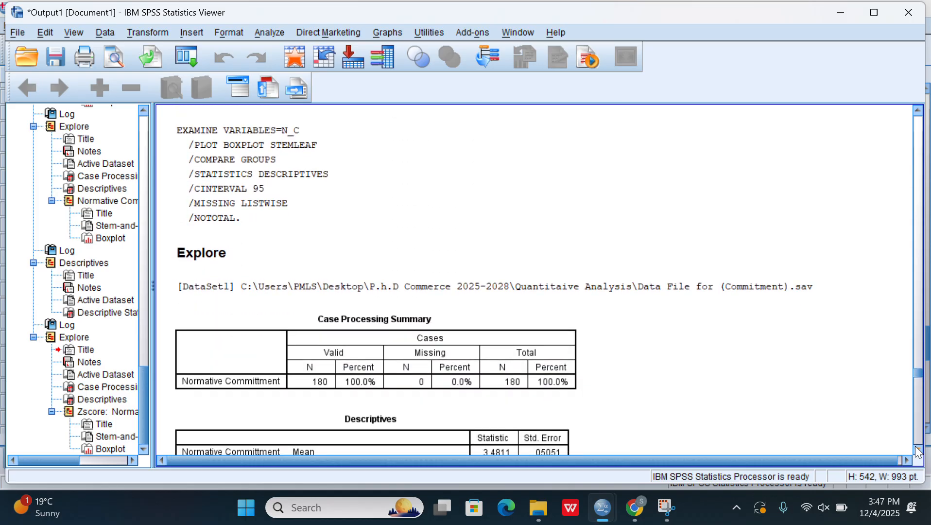
pyautogui.scroll(-1, 918, 452)
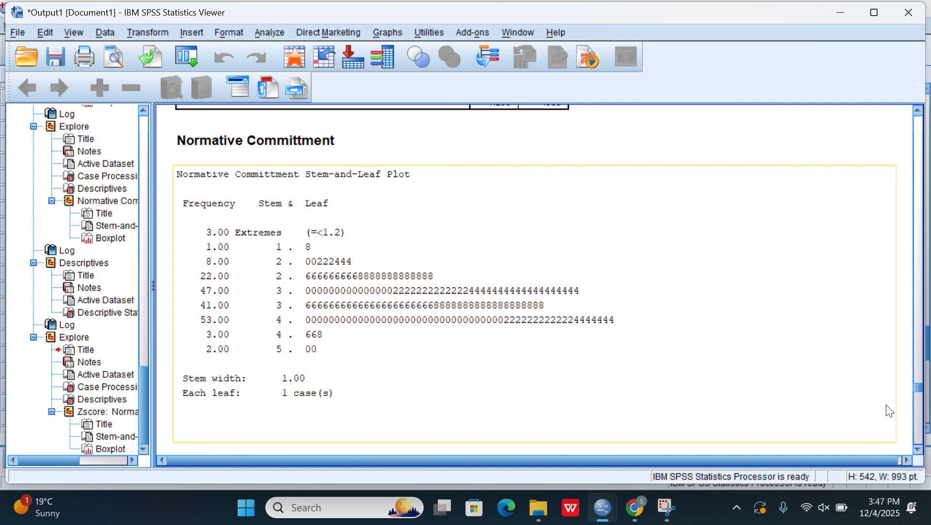
pyautogui.click(827, 14)
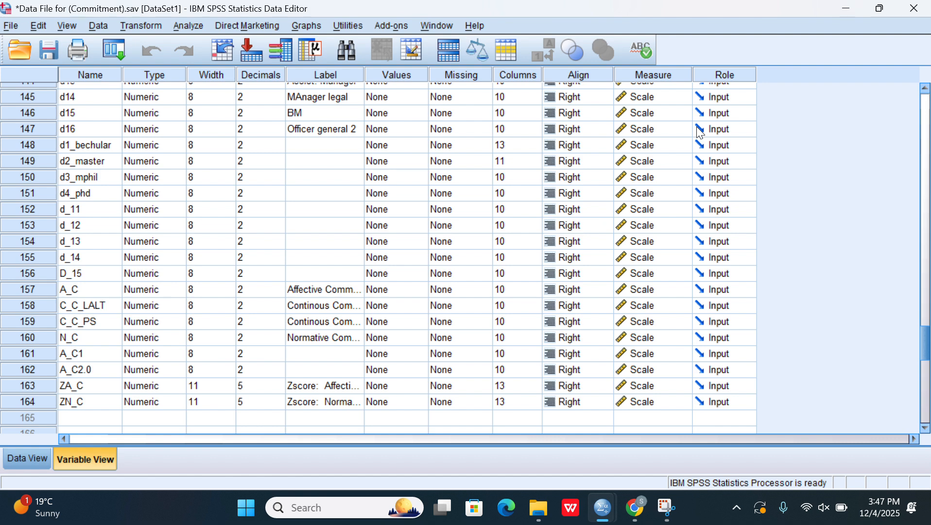